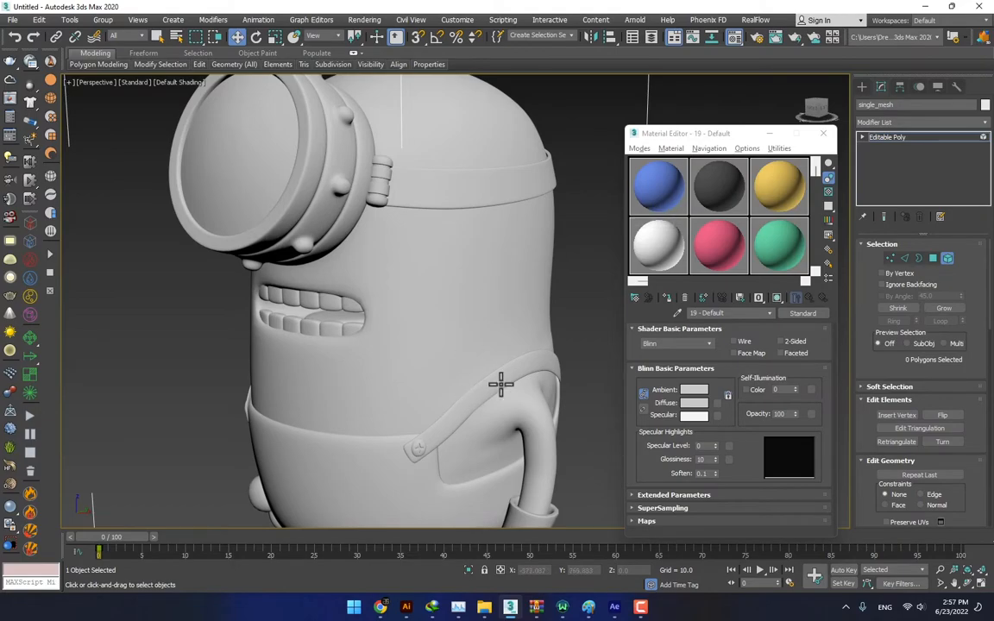
- Select the overalls and their shoulder straps, assign the blue material to them, and clear the selection
left_click(501, 385)
middle_click_drag(366, 463, 319, 403, "alt")
left_click_drag(658, 191, 457, 470)
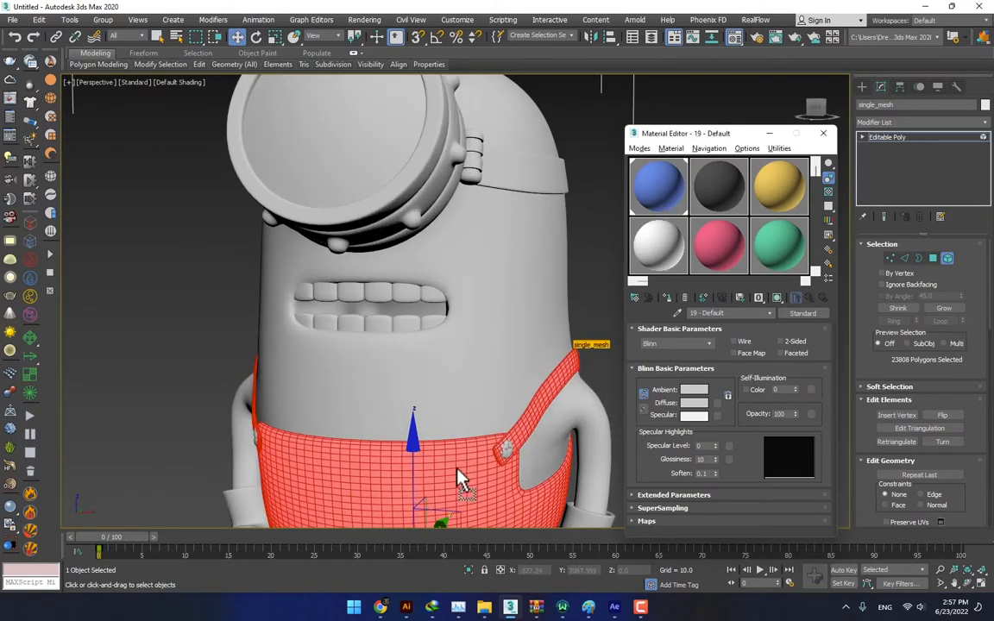
middle_click_drag(457, 470, 362, 387)
left_click(555, 294)
- Select both gloves and both shoes as elements of the minion mesh
middle_click_drag(479, 505, 483, 296)
left_click(482, 297)
left_click(399, 402, "ctrl")
left_click(252, 383, "ctrl")
left_click(178, 299, "ctrl")
middle_click_drag(321, 269, 335, 296)
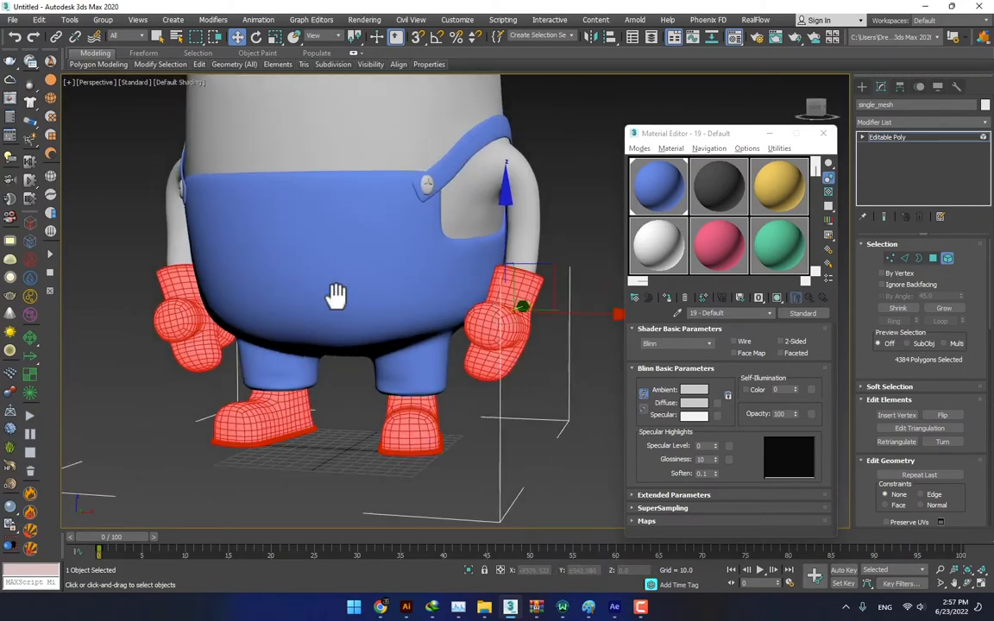
scroll(443, 303, "down", 3)
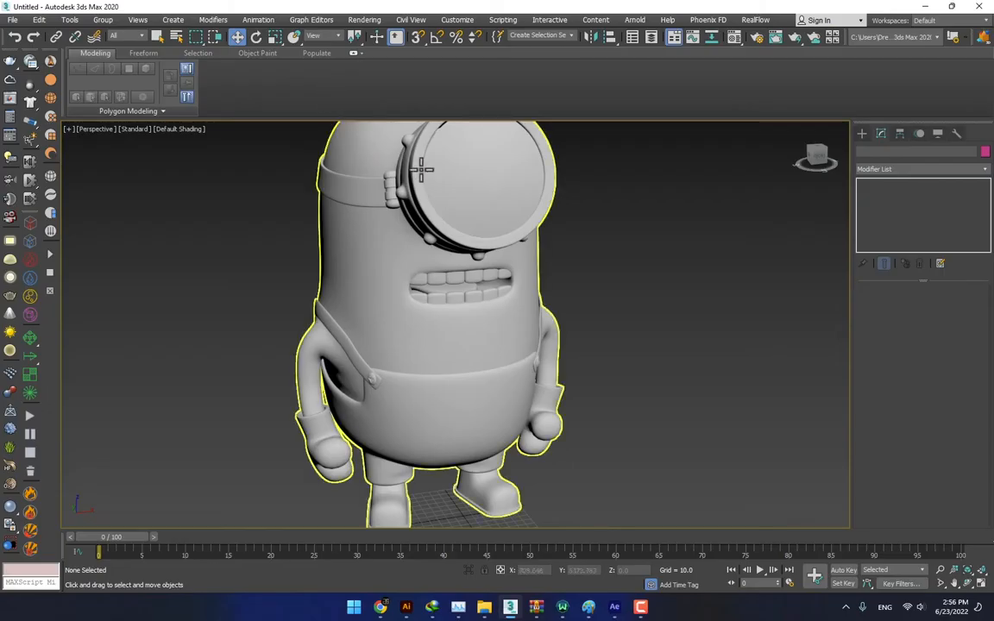
- Minimize the ribbon to enlarge the viewport and select the whole minion mesh
left_click(353, 53)
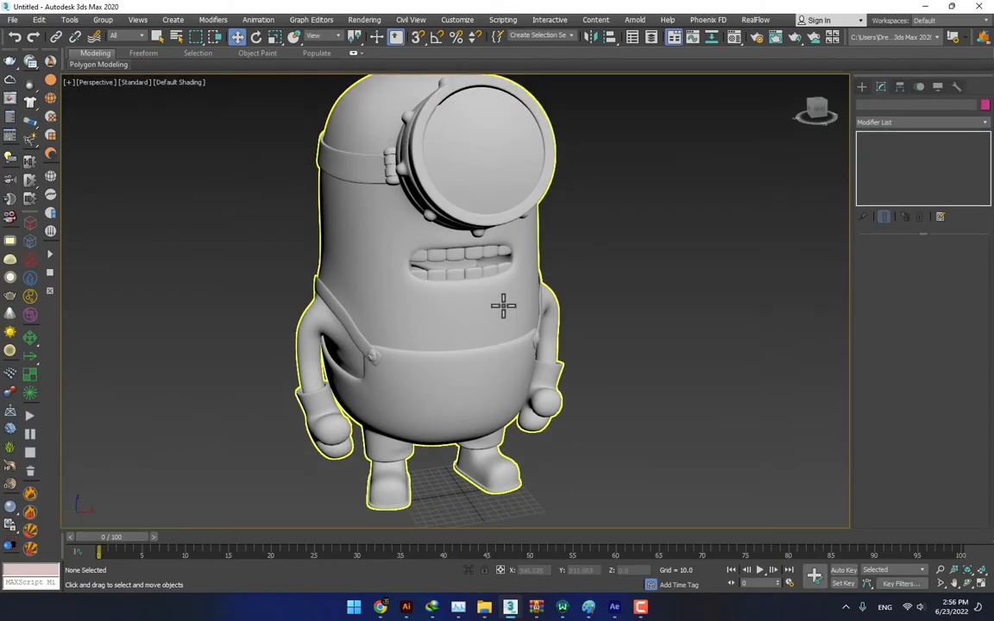
mouse_move(506, 304)
middle_mouse_down("alt")
mouse_move(370, 292)
mouse_move(515, 271)
mouse_move(422, 262)
mouse_move(498, 277)
mouse_move(541, 302)
mouse_move(388, 307)
mouse_move(432, 328)
mouse_move(405, 326)
mouse_move(443, 302)
mouse_move(448, 317)
mouse_move(484, 317)
mouse_move(415, 299)
mouse_move(567, 313)
mouse_move(502, 317)
middle_mouse_up("alt")
scroll(414, 262, "down", 4)
left_click(498, 277)
scroll(517, 290, "up", 4)
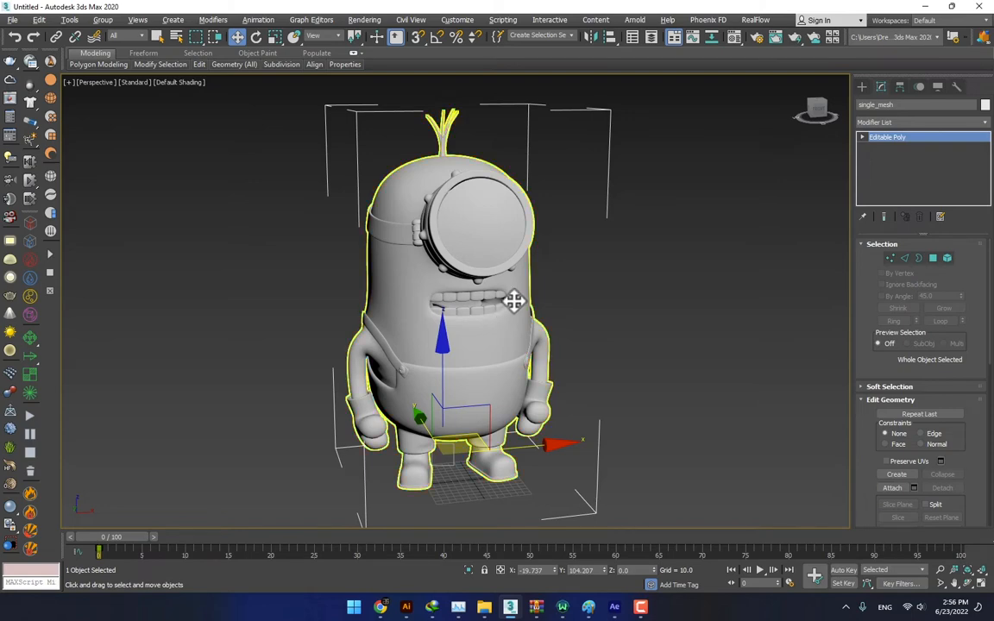
middle_click_drag(512, 299, 474, 307, "alt")
left_click(594, 271)
left_click(512, 238)
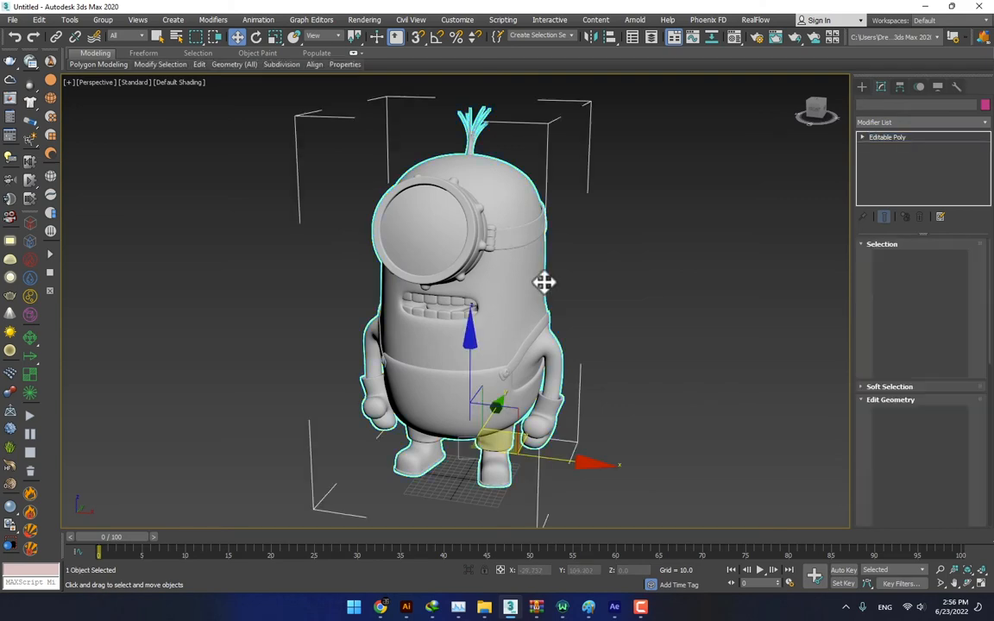
middle_click_drag(543, 282, 586, 291, "alt")
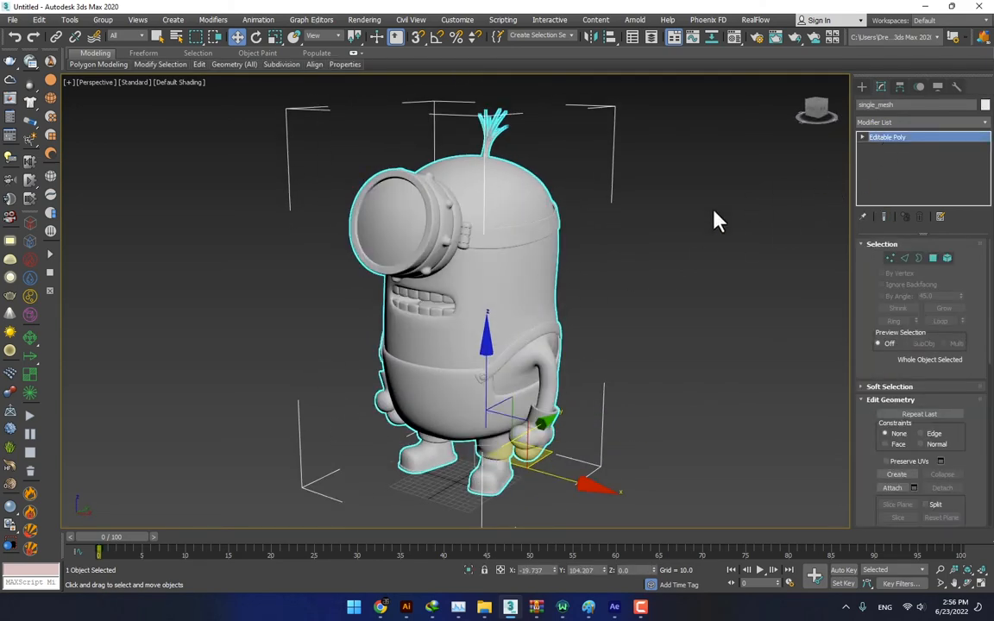
- Switch to Element level, try picking separate parts such as the goggle lens and a shoe, and clear the selection
left_click(947, 258)
left_click(492, 261)
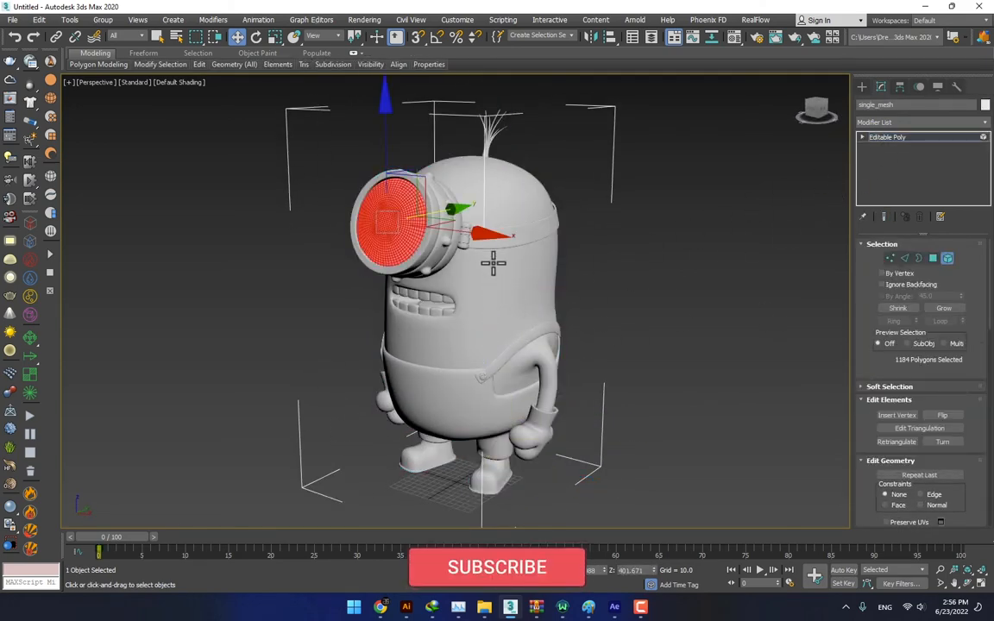
left_click(477, 396)
middle_click_drag(477, 396, 413, 375, "alt")
left_click(457, 419)
left_click(455, 467)
left_click(517, 444)
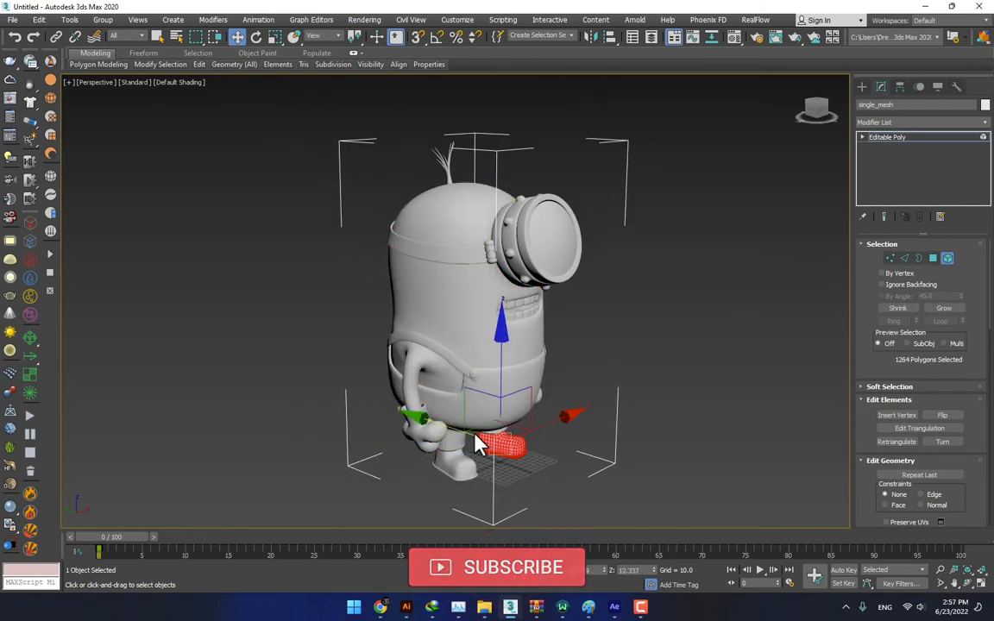
middle_click_drag(474, 432, 436, 370, "alt")
left_click(621, 333)
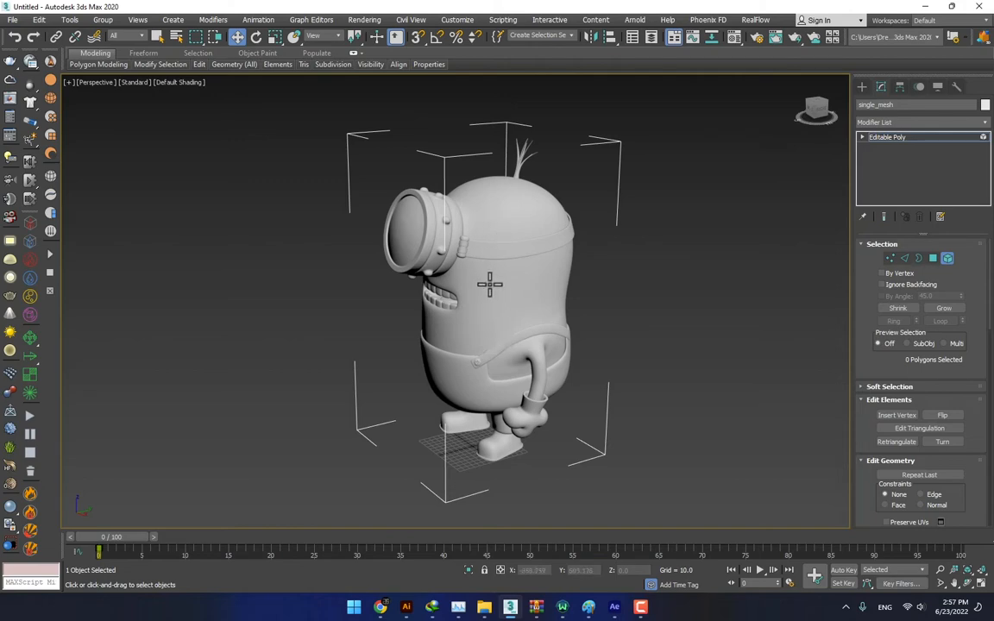
- Open the Material Editor and bring the blue, dark grey, yellow and white sample slots into reach
mouse_move(489, 285)
middle_mouse_down("alt")
mouse_move(570, 280)
mouse_move(466, 275)
mouse_move(479, 276)
middle_mouse_up("alt")
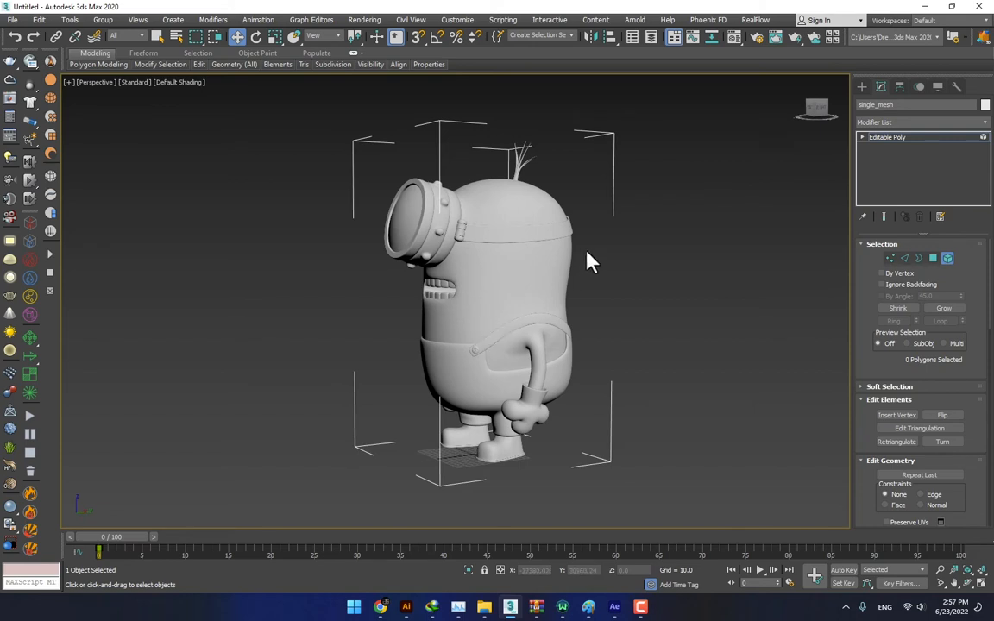
left_click(734, 36)
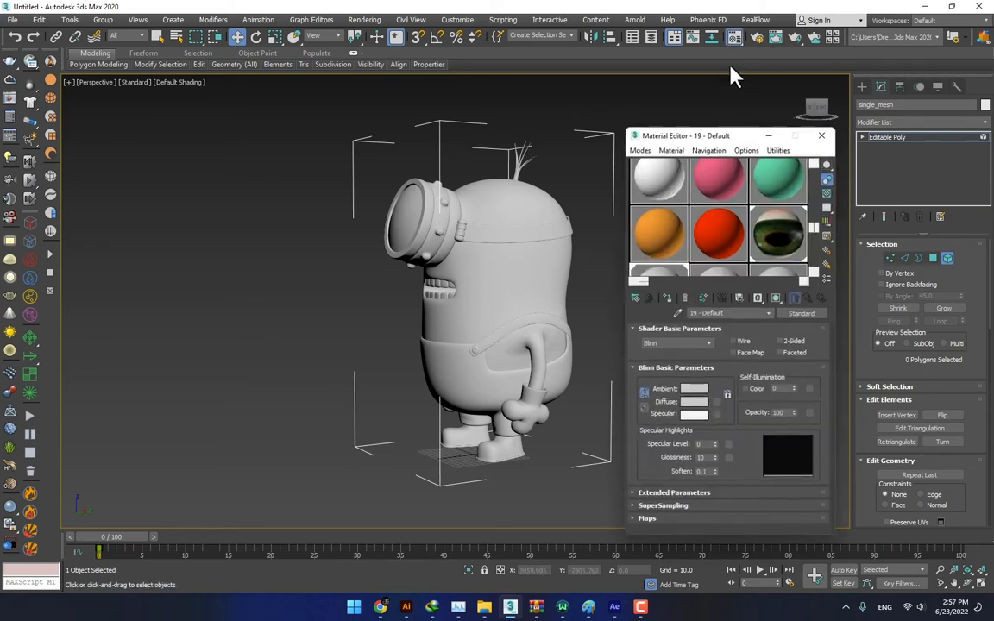
left_click_drag(820, 226, 819, 173)
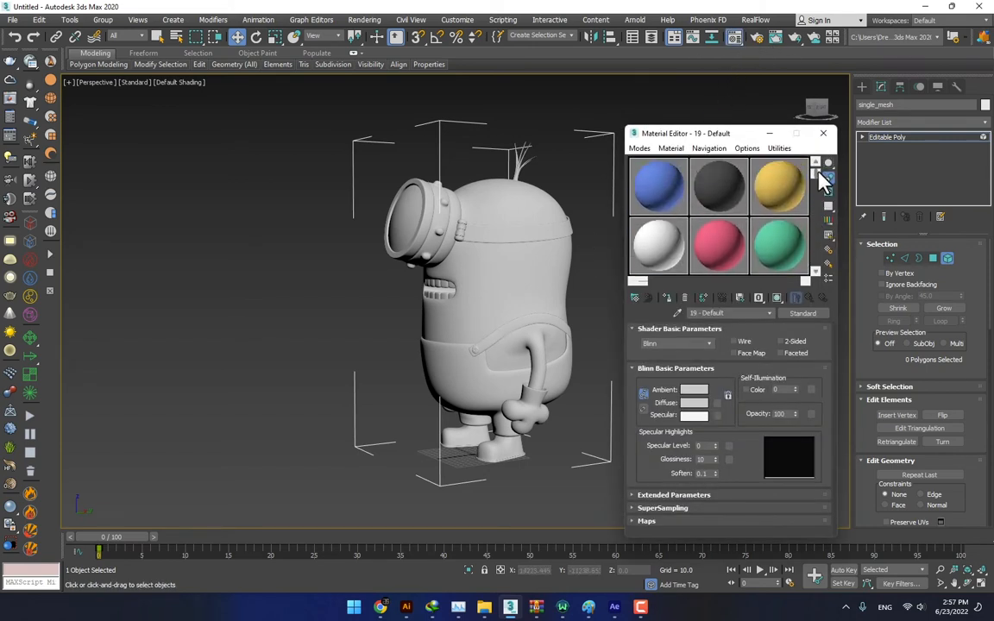
middle_click_drag(507, 256, 462, 284, "alt")
scroll(440, 275, "up", 3)
scroll(440, 275, "up", 3)
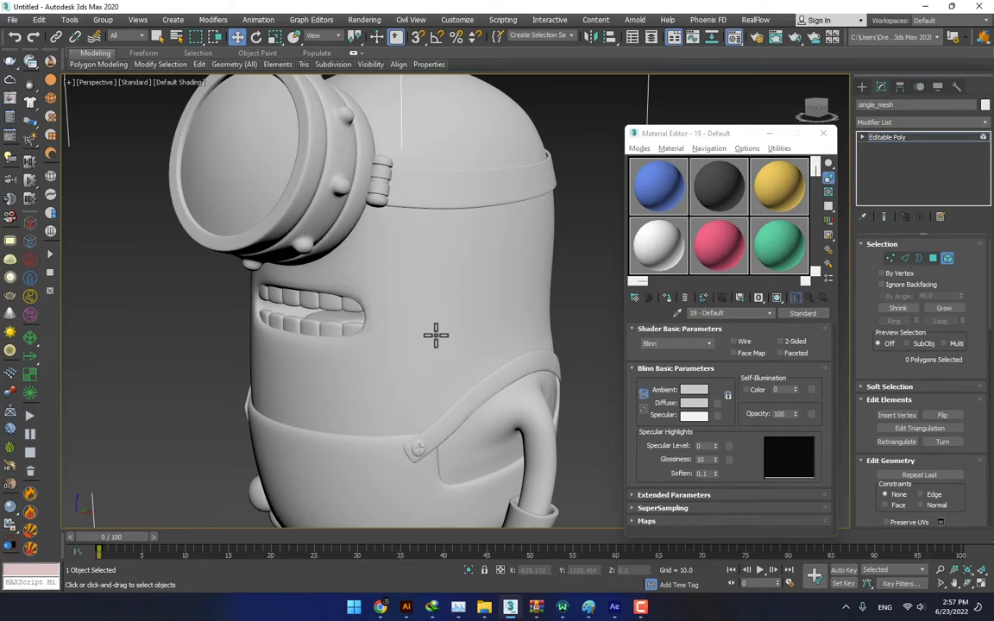
- Select the overalls and shoulder strap elements, assign the blue material to them, and clear the selection
left_click(501, 384)
left_click(366, 464)
middle_click_drag(365, 463, 657, 277, "alt")
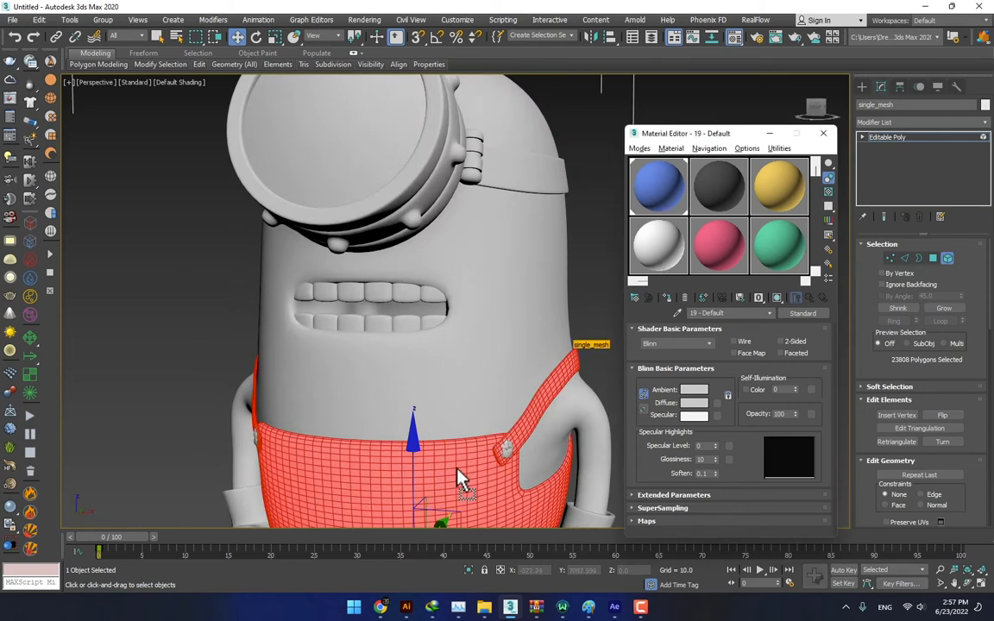
left_click_drag(457, 470, 461, 470)
middle_click_drag(485, 401, 431, 352)
left_click(552, 287)
- Select both gloves, both shoes and the goggle strap, and assign the dark grey material to them
middle_click_drag(526, 400, 527, 256)
left_click(482, 298)
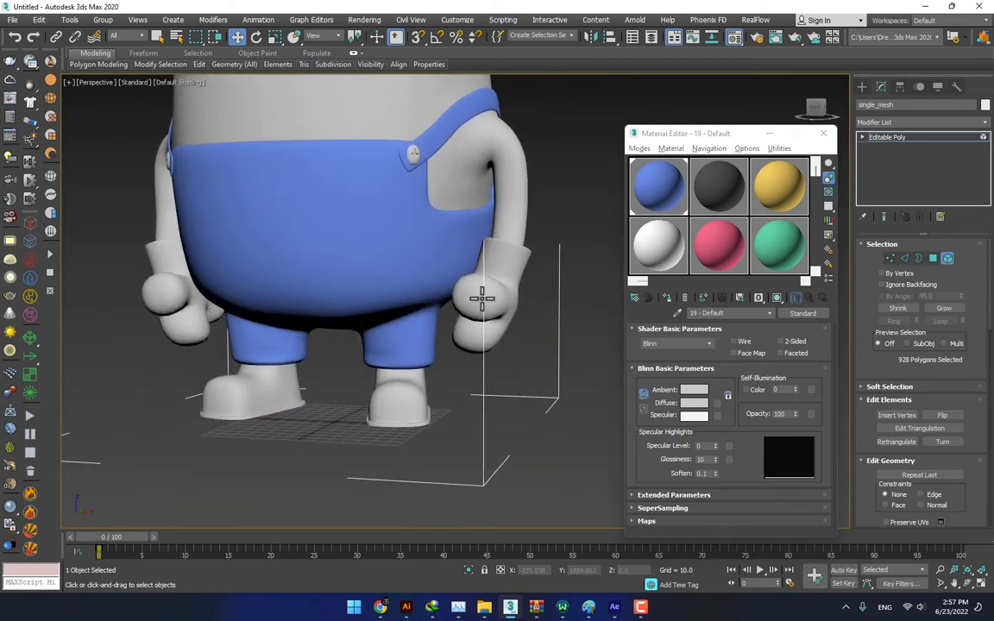
left_click(380, 380, "ctrl")
left_click(242, 358, "ctrl")
left_click(164, 289, "ctrl")
middle_click_drag(315, 274, 451, 304)
left_click(465, 231, "ctrl")
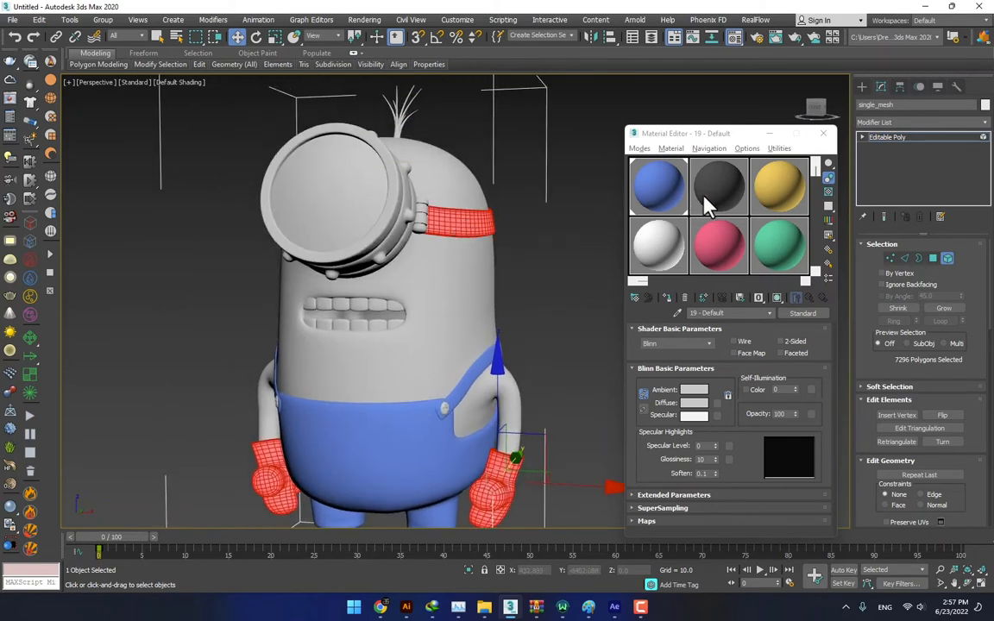
left_click_drag(704, 197, 475, 220)
- Assign the yellow material to the minion's body and the white material to the goggle frame with its studs and hinges
left_click(478, 277)
left_click_drag(776, 195, 389, 268)
left_click(357, 182)
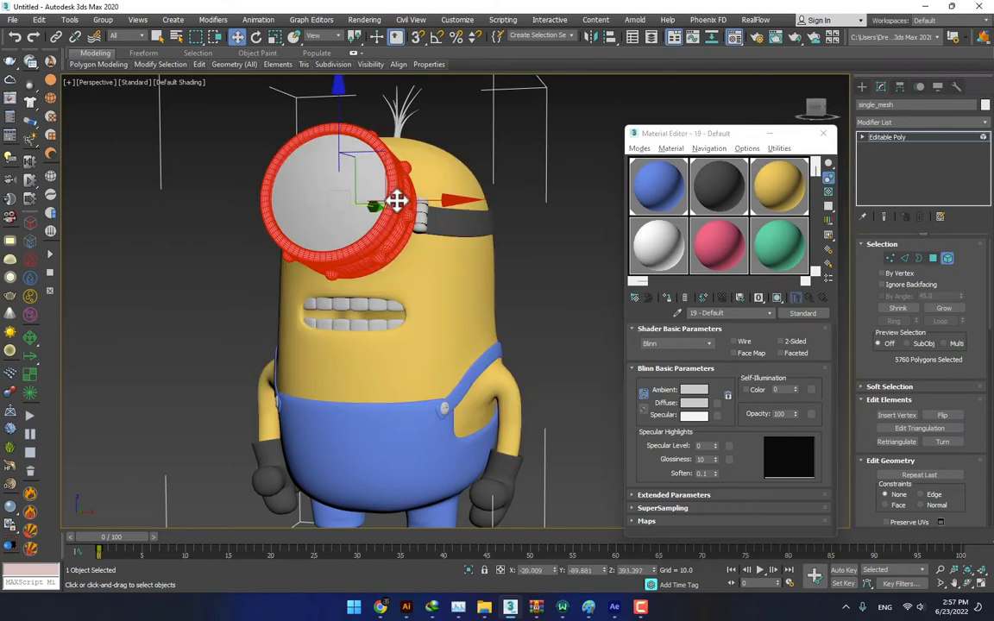
left_click(422, 216, "ctrl")
middle_click_drag(335, 262, 420, 272, "alt")
left_click(282, 221, "ctrl")
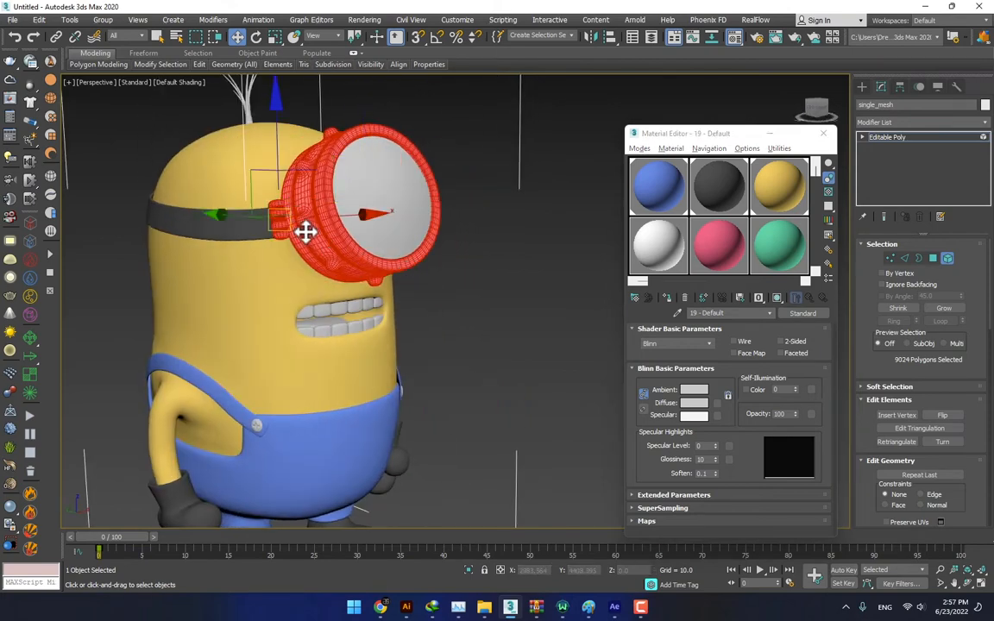
left_click_drag(649, 250, 327, 260)
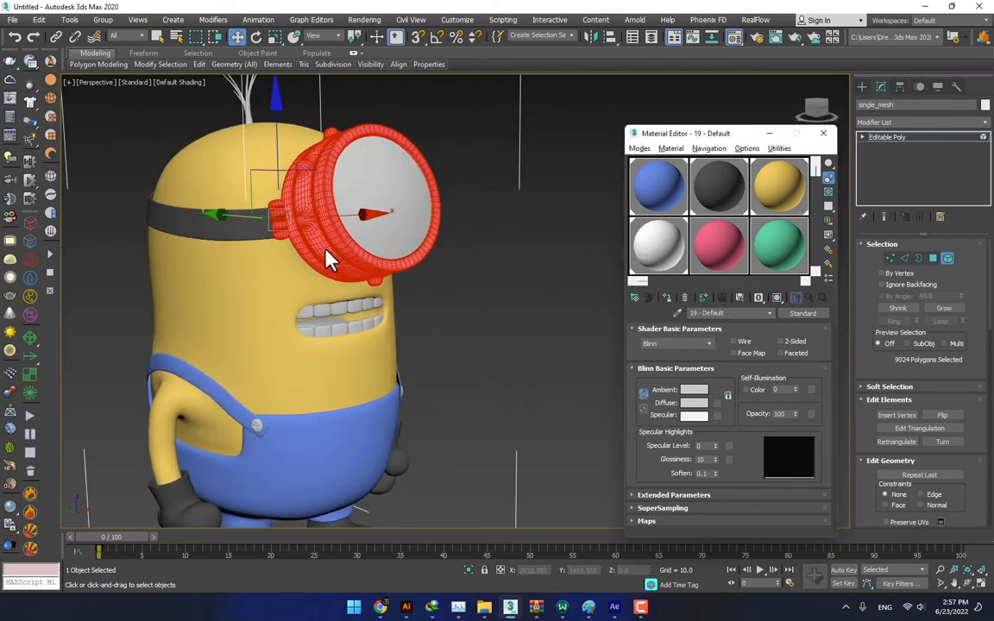
- Select all upper and lower teeth and assign the light grey material to them
left_click(312, 311)
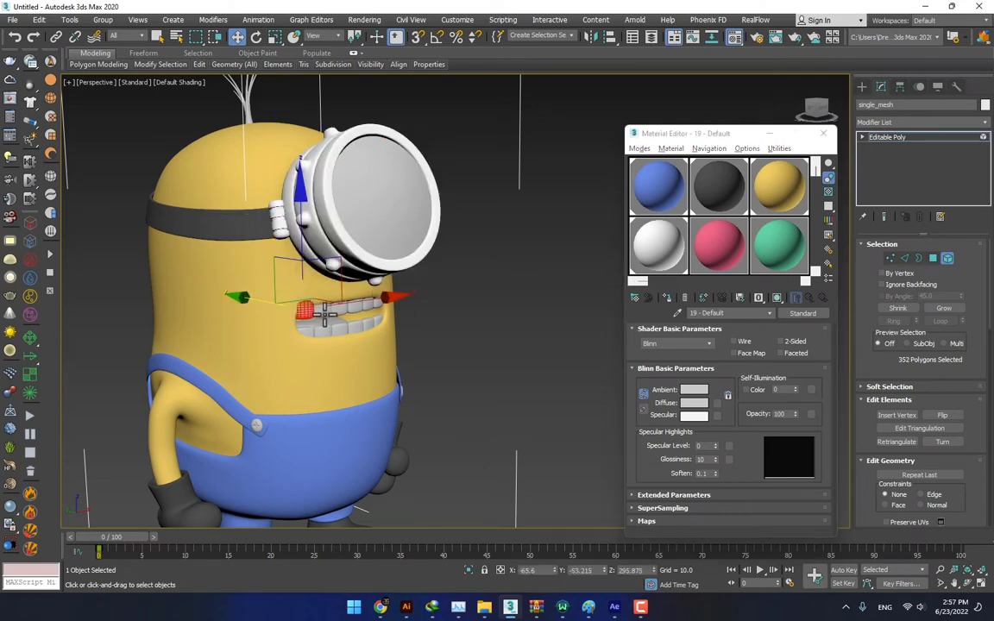
left_click(373, 306)
middle_click_drag(377, 304, 349, 298, "alt")
left_click(370, 325, "ctrl")
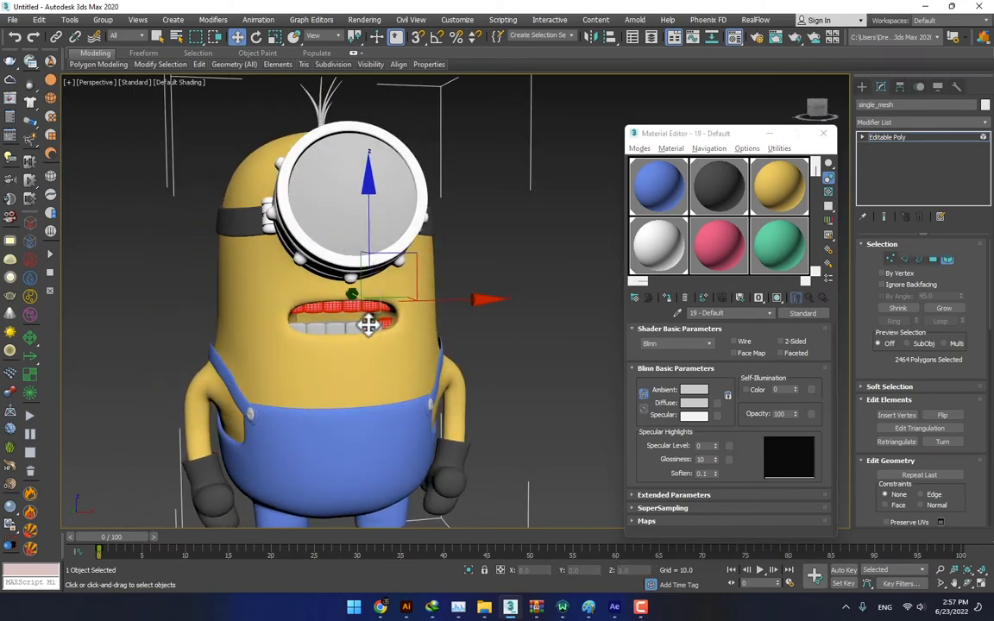
left_click(309, 327, "ctrl")
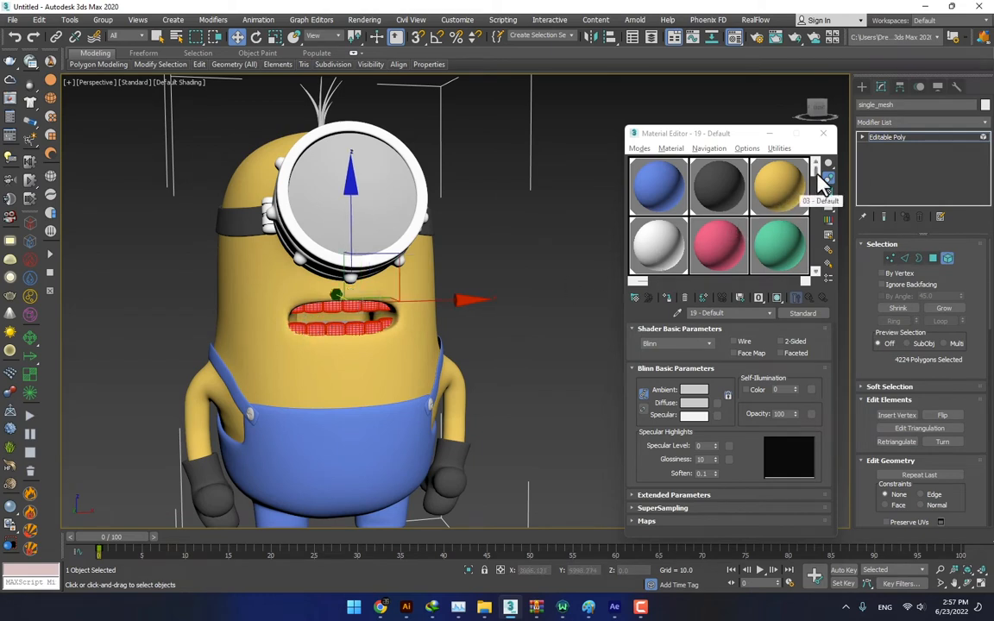
left_click_drag(815, 166, 813, 259)
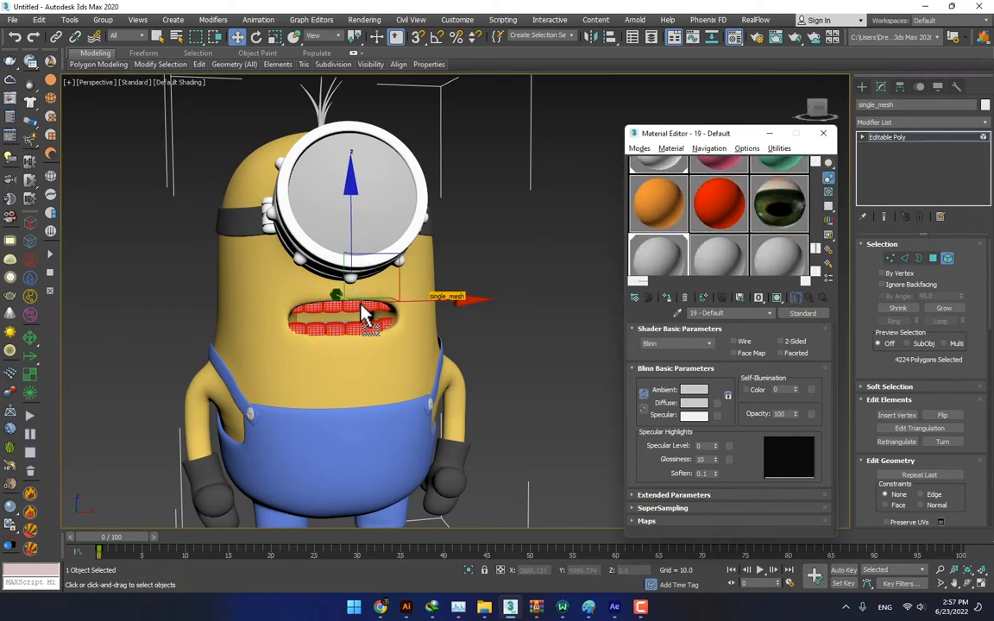
middle_click_drag(406, 318, 378, 327, "alt")
- Assign the orange material to the goggle lens element and hide the lens
middle_click_drag(406, 283, 441, 251)
left_click(422, 230)
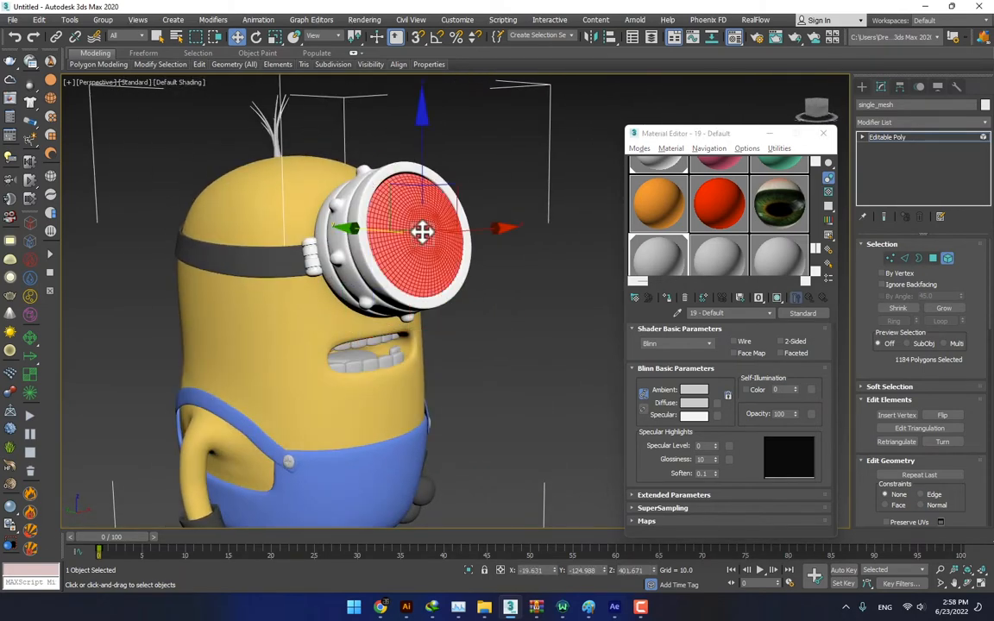
left_click_drag(651, 209, 415, 222)
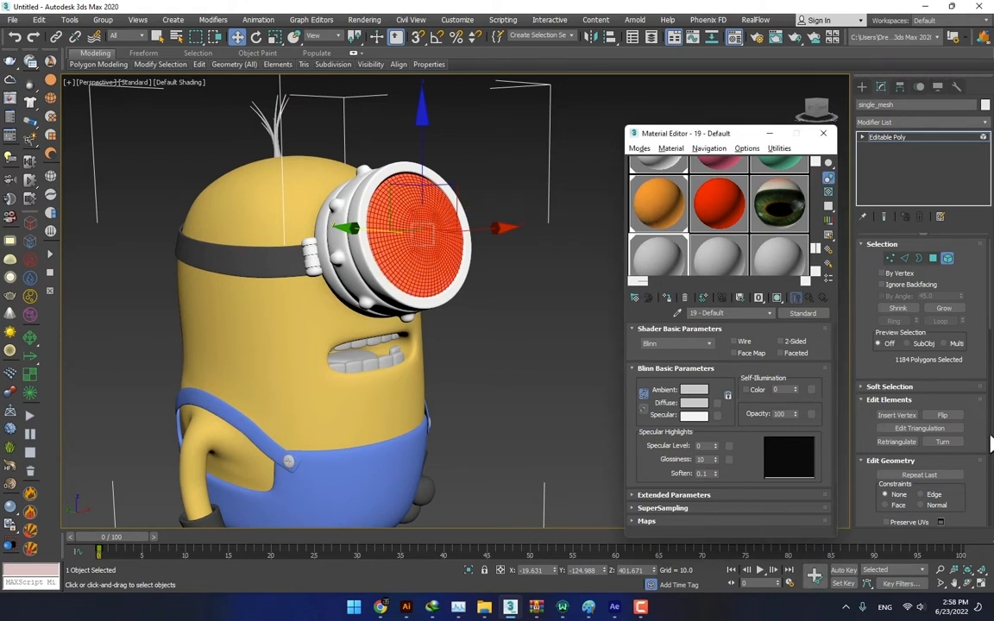
scroll(979, 388, "down", 4)
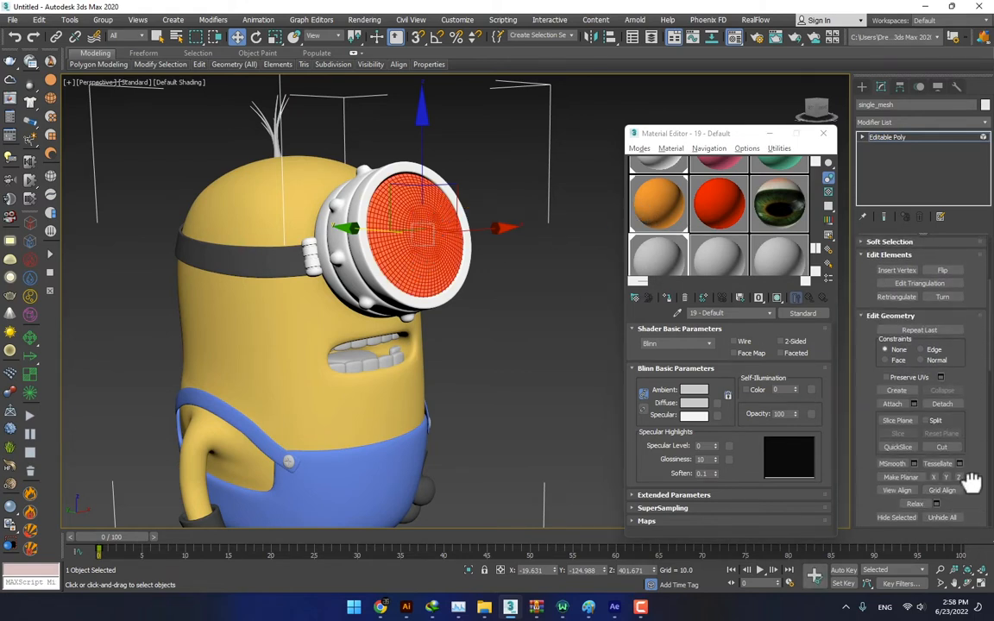
left_click_drag(972, 483, 972, 361)
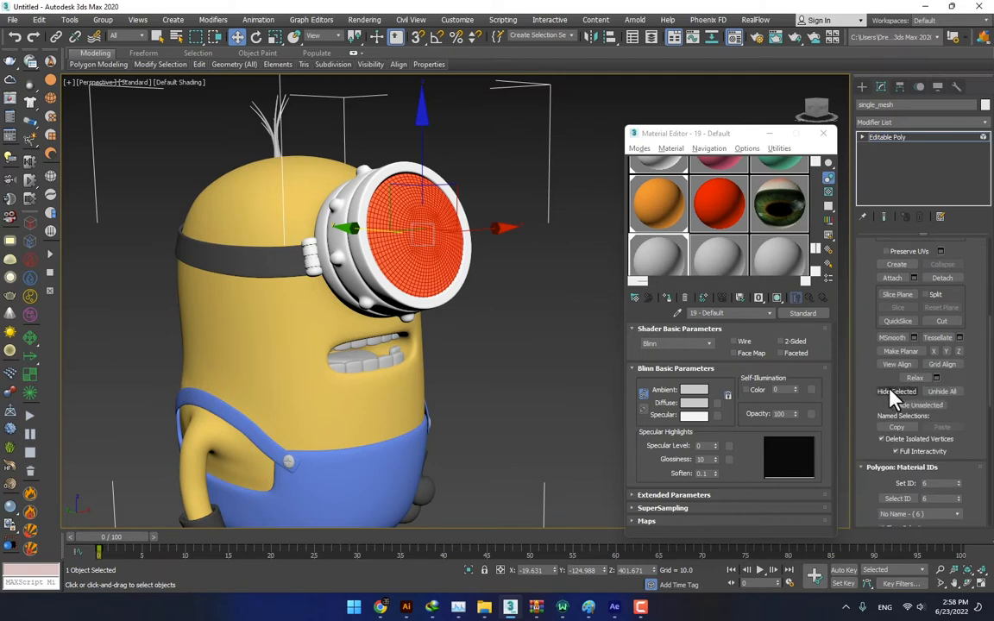
left_click(890, 391)
- Assign the green-iris eye texture material to the eyeball inside the goggle and leave Element level
middle_click_drag(565, 321, 438, 309, "alt")
left_click(335, 247)
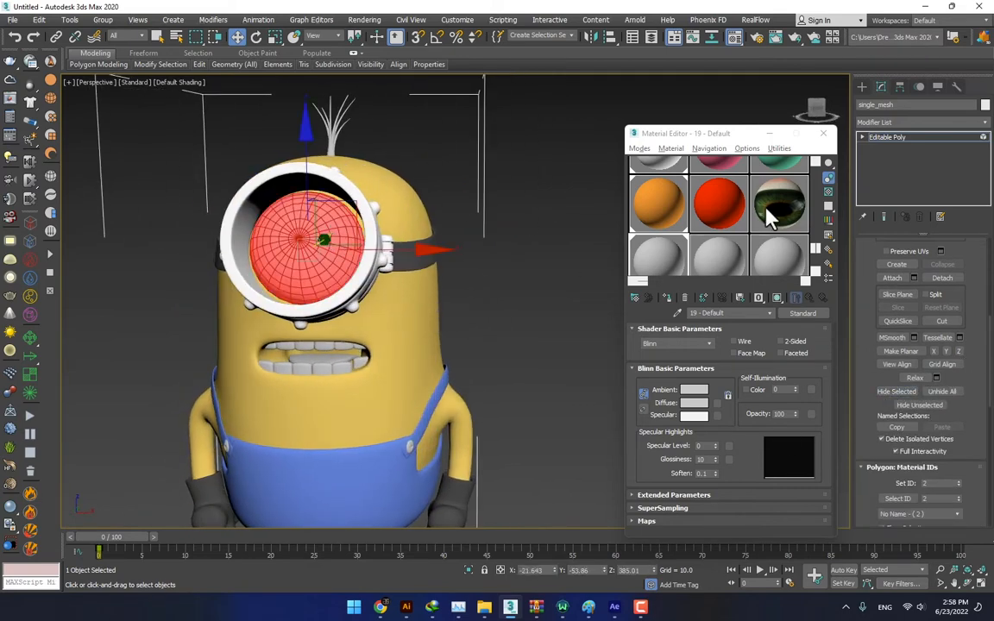
left_click_drag(771, 216, 296, 210)
middle_click_drag(285, 273, 324, 285, "alt")
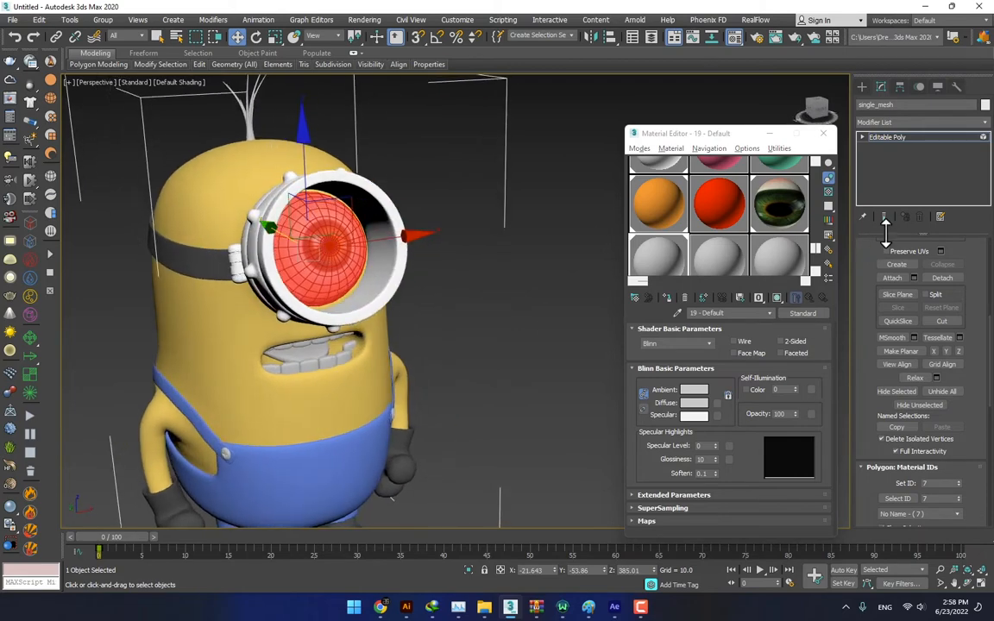
left_click(904, 140)
left_click(560, 322)
- Return to Element level on the minion mesh, select the tongue inside the mouth, and assign the red material to it
mouse_move(377, 360)
middle_mouse_down("alt")
mouse_move(418, 350)
mouse_move(368, 345)
middle_mouse_up("alt")
left_click(267, 302)
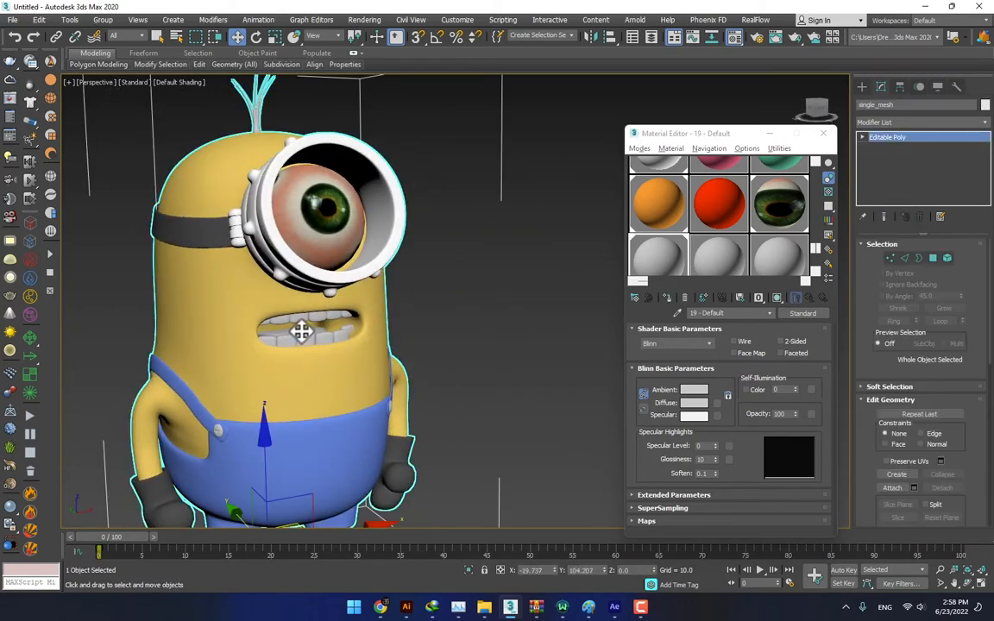
left_click(946, 259)
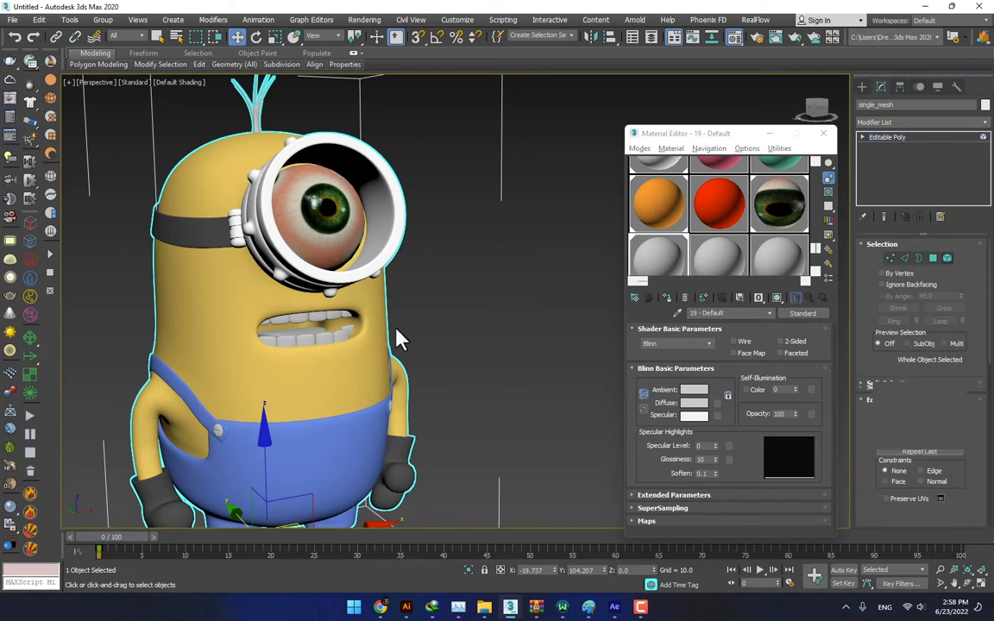
left_click(307, 338)
left_click(317, 328)
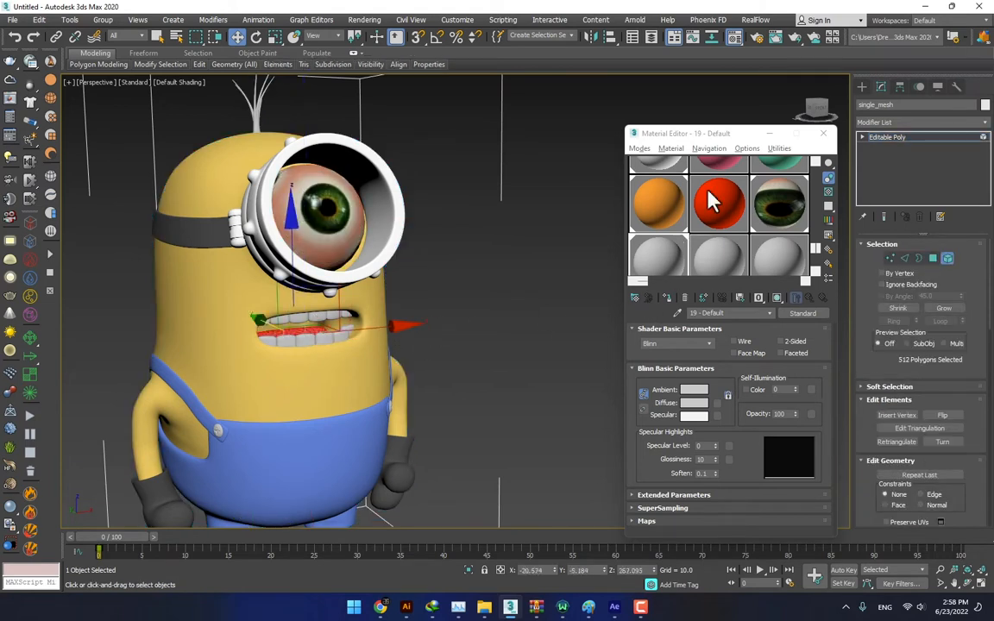
left_click_drag(709, 200, 302, 338)
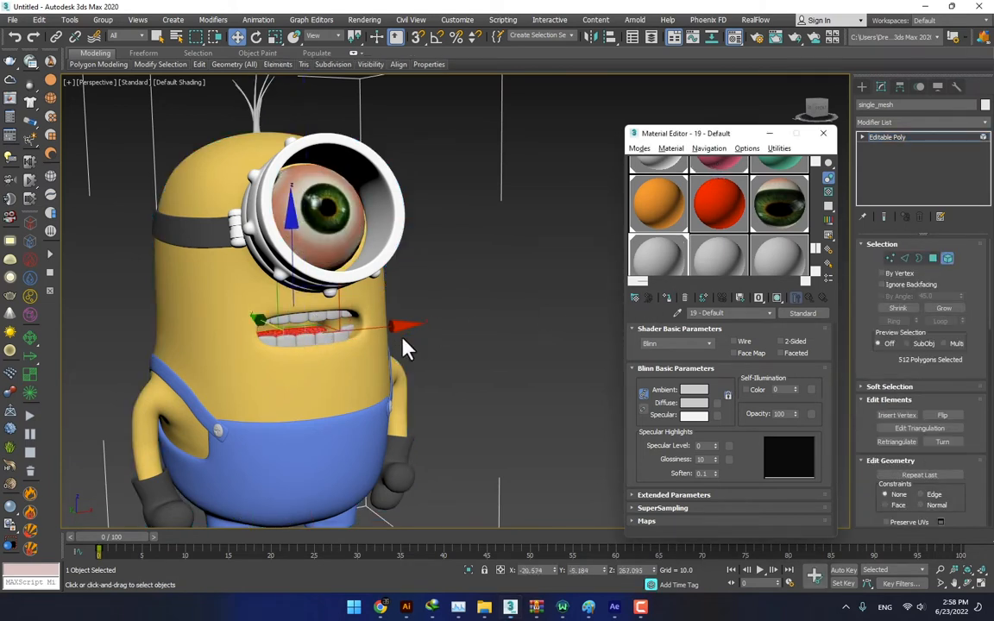
middle_click_drag(402, 337, 395, 353, "alt")
left_click(632, 376)
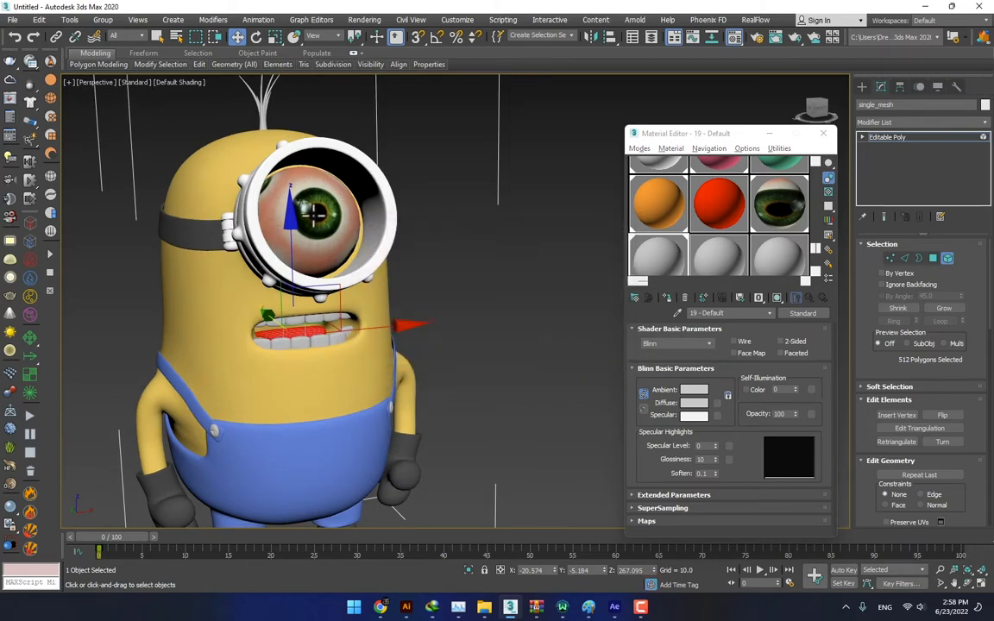
- Re-enter Element level on the minion mesh and clear the current element selection around the hair on top of the head
middle_click_drag(315, 211, 392, 293, "alt")
left_click_drag(336, 184, 297, 203)
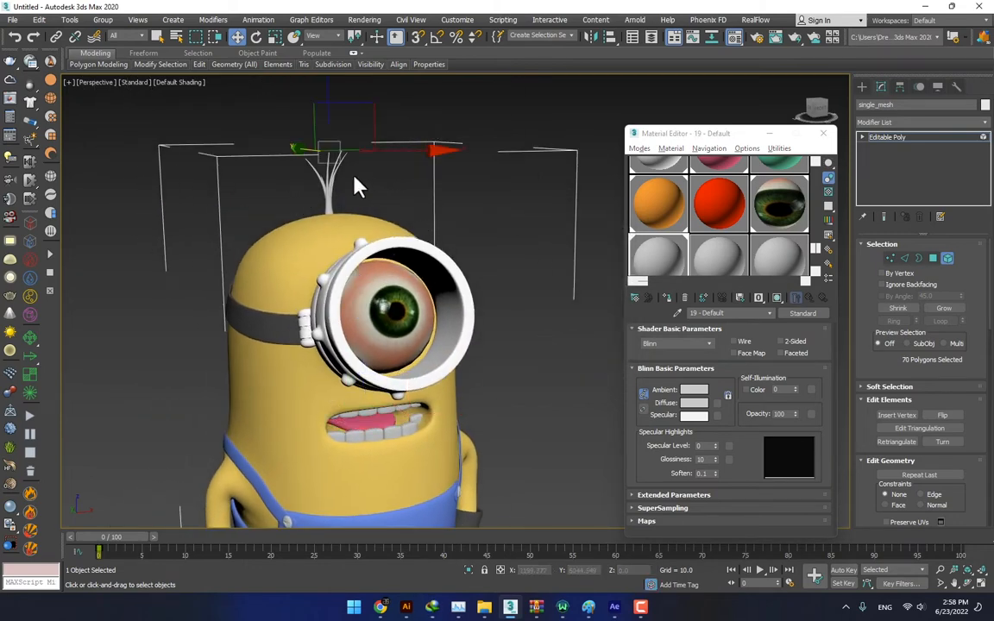
left_click_drag(329, 153, 333, 170)
left_click(947, 258)
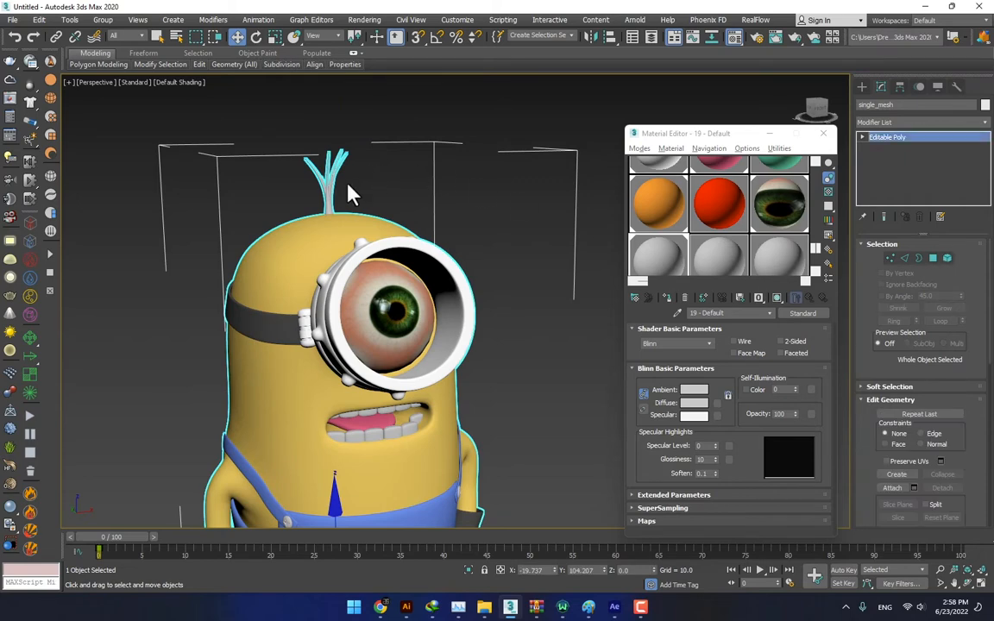
left_click(946, 258)
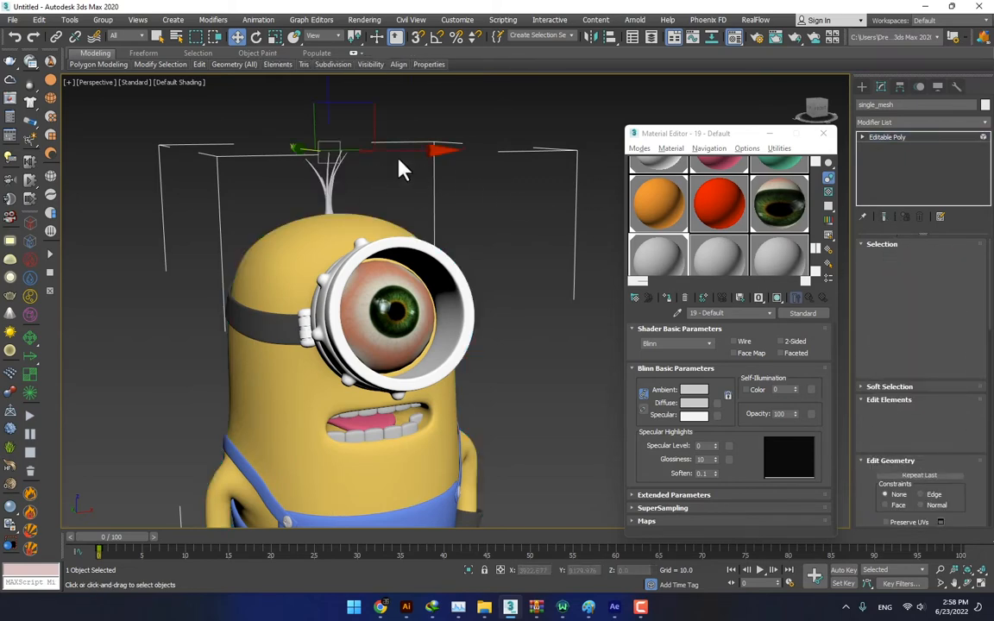
scroll(328, 213, "up", 5)
left_click(282, 233)
left_click(245, 270)
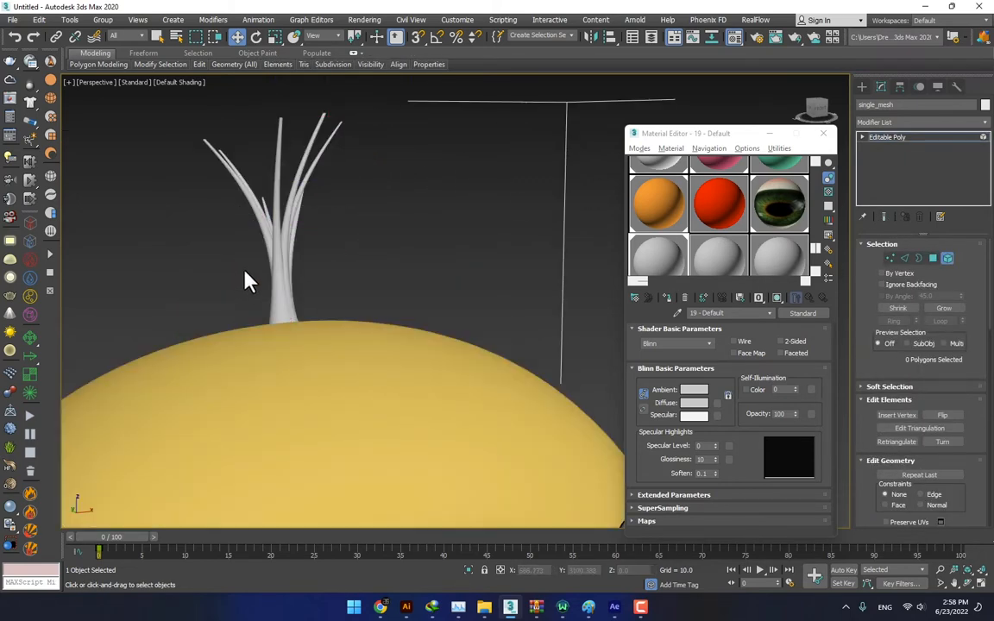
- Select all the hair strand elements on top of the minion's head
left_click(283, 242)
left_click(289, 240, "ctrl")
left_click(294, 238, "ctrl")
left_click(275, 222, "ctrl")
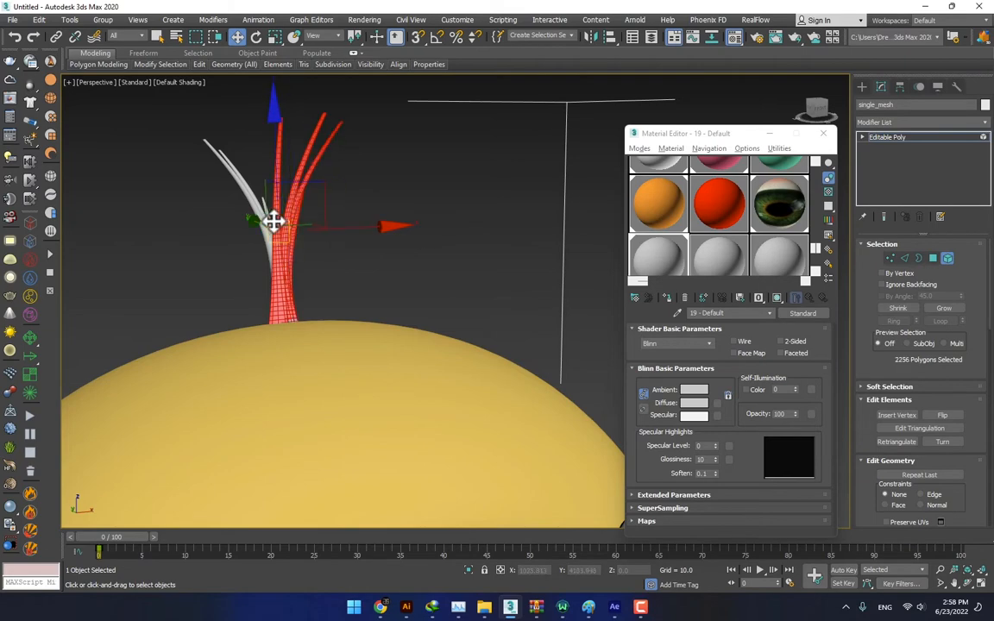
left_click(260, 216, "ctrl")
left_click(259, 208, "ctrl")
left_click(259, 205, "ctrl")
scroll(311, 255, "down", 5)
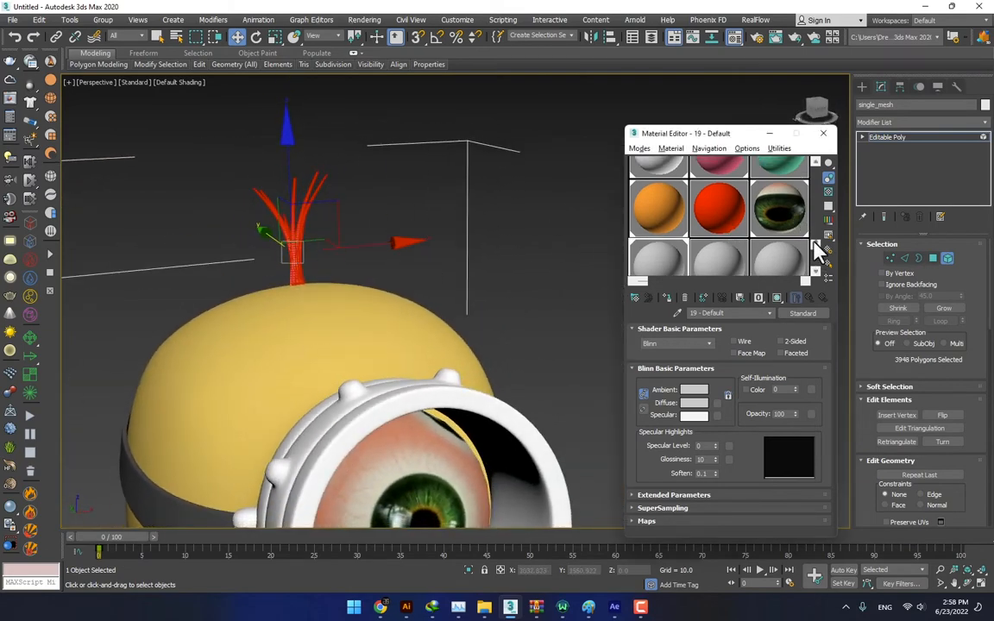
- Assign the red material to the selected hair strands and leave Element level
left_click_drag(815, 249, 816, 177)
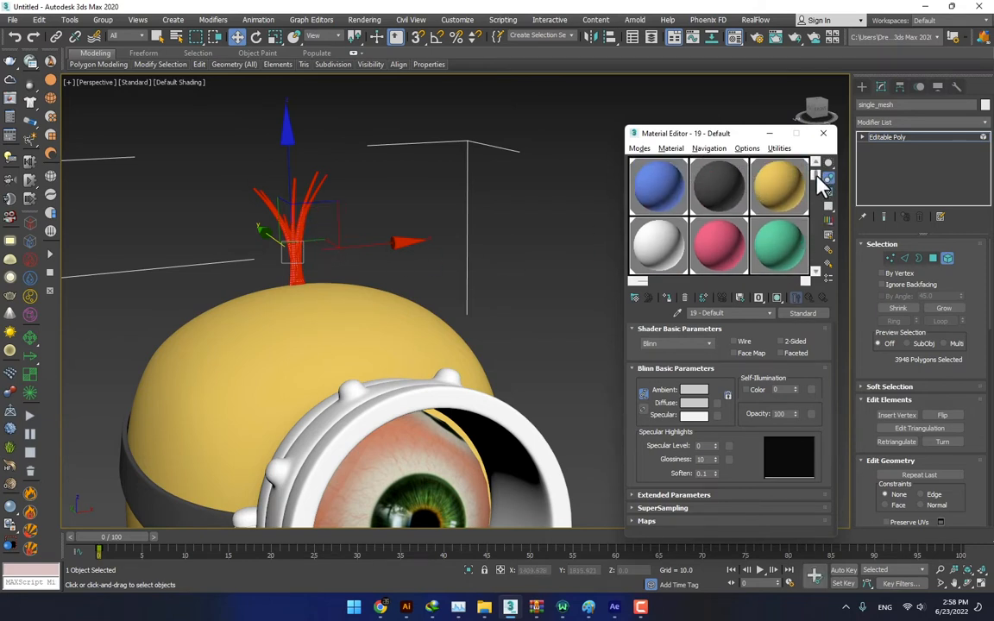
left_click_drag(817, 176, 815, 240)
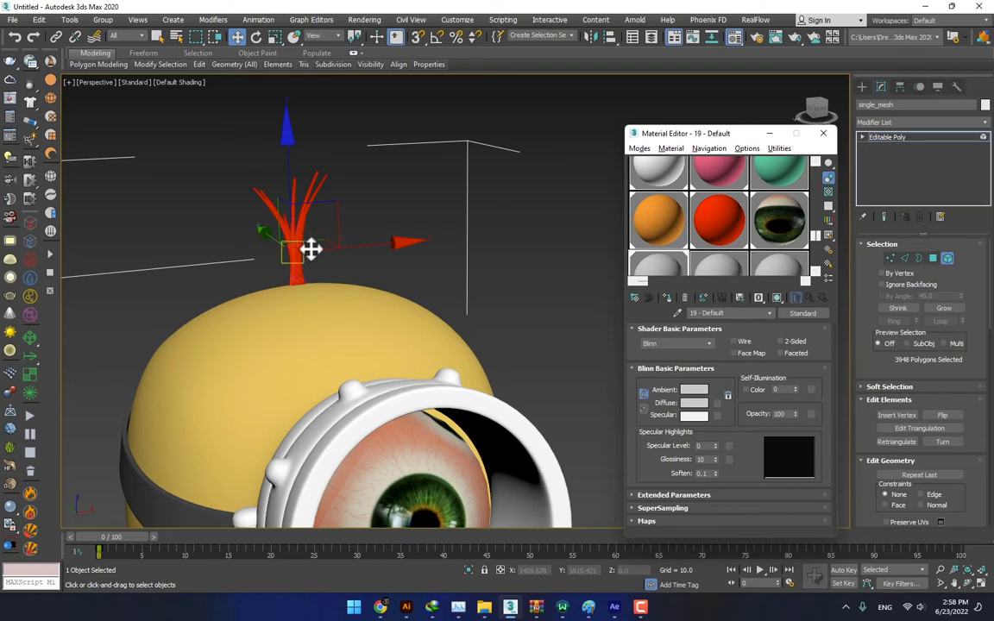
left_click(946, 259)
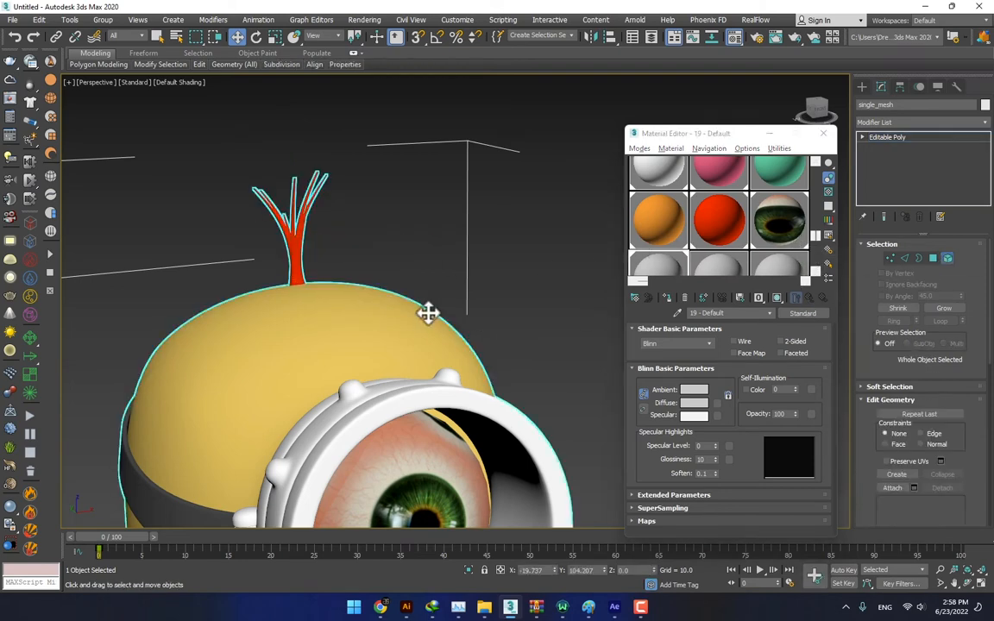
key("z")
middle_click_drag(423, 337, 377, 337, "alt")
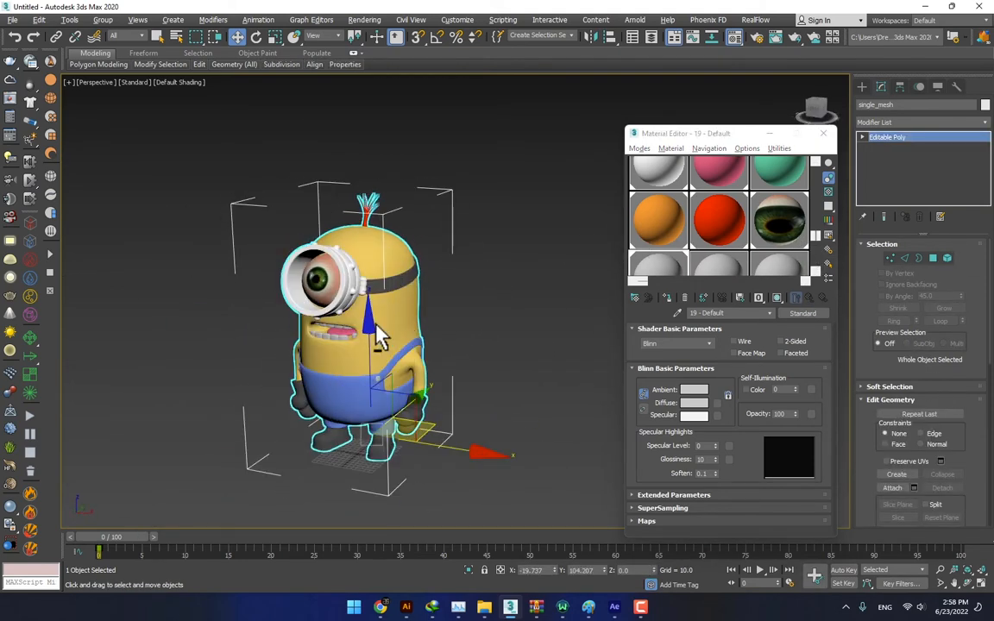
- Unhide all hidden elements of the minion mesh at Element level to restore the goggle lens, and return to object level
left_click(947, 258)
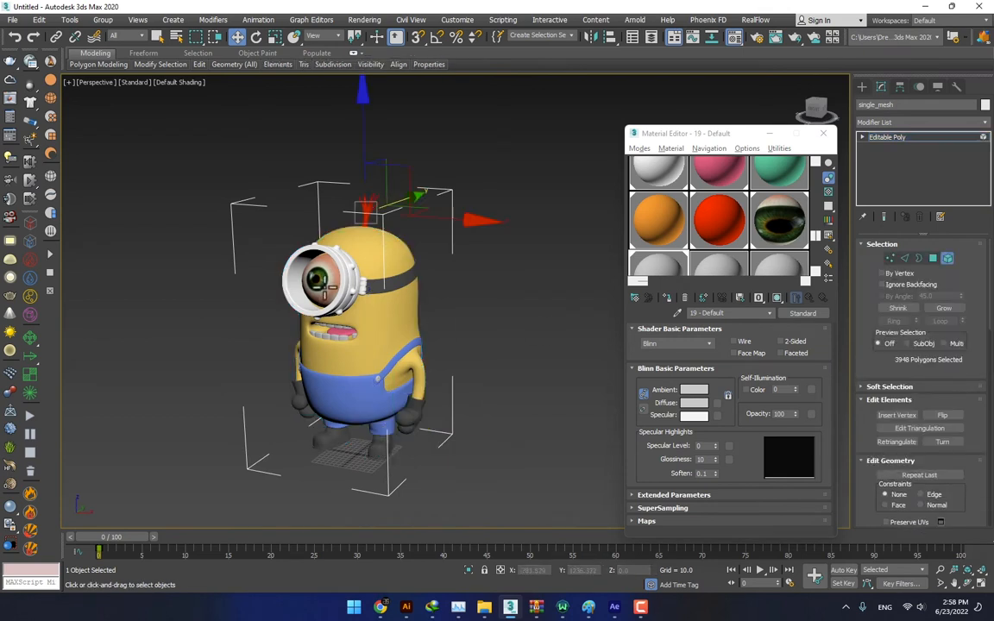
left_click(356, 293)
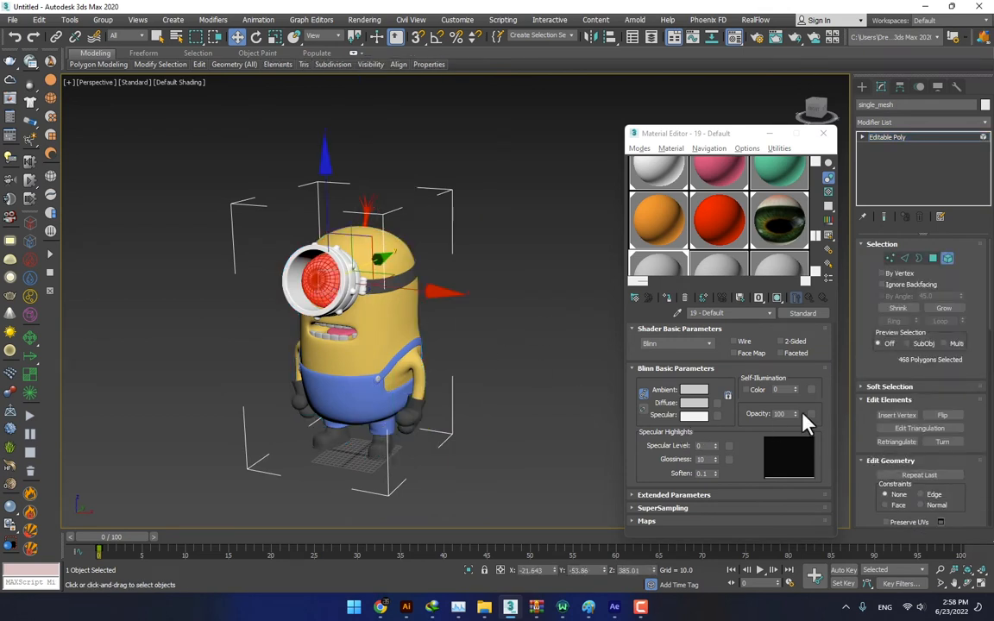
left_click_drag(960, 369, 959, 262)
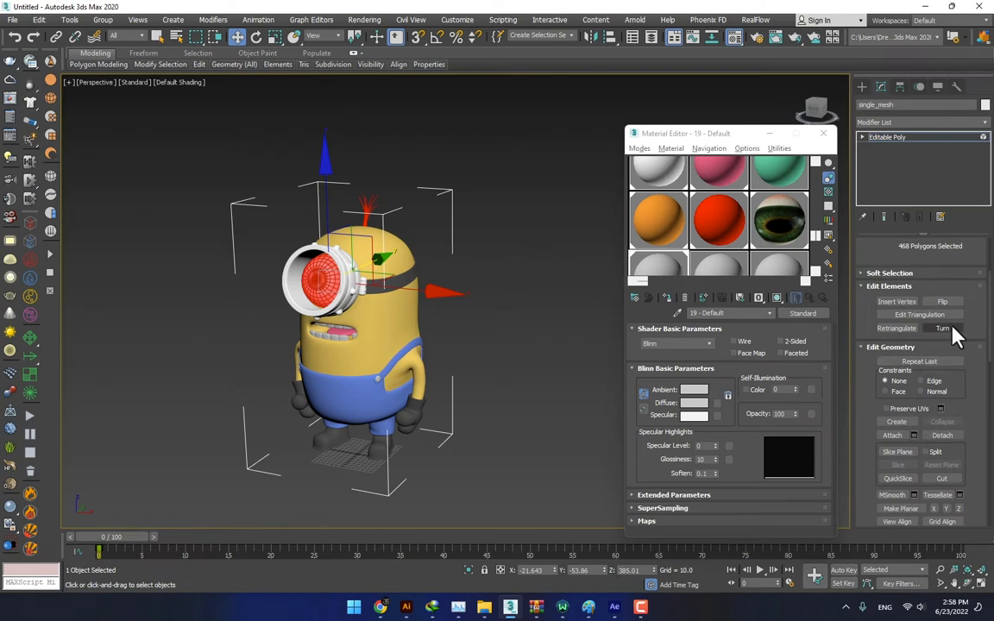
scroll(971, 348, "down", 5)
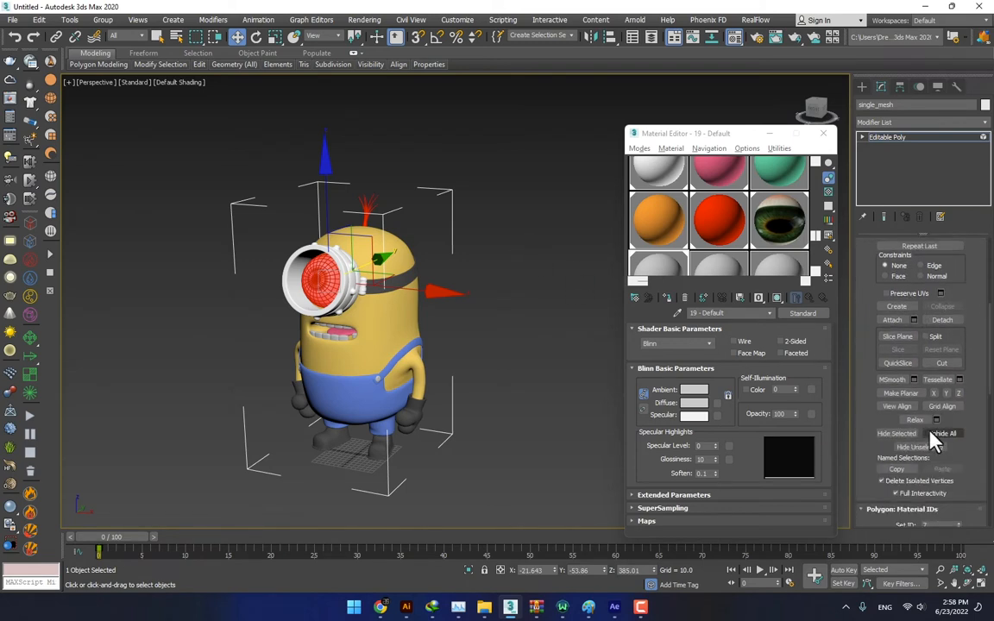
left_click(932, 434)
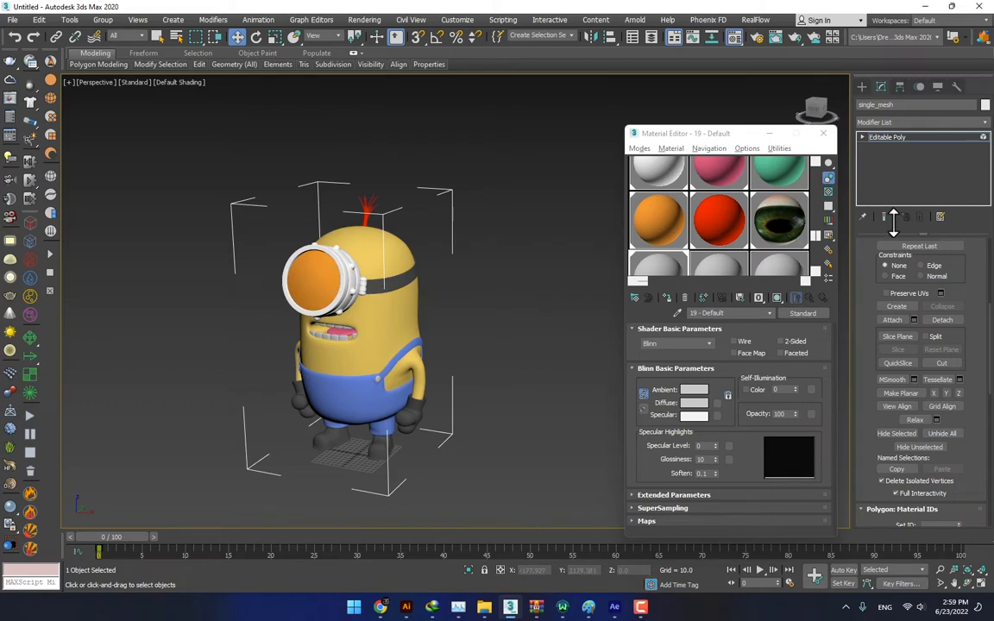
left_click(903, 139)
left_click(523, 283)
left_click_drag(400, 293, 368, 289)
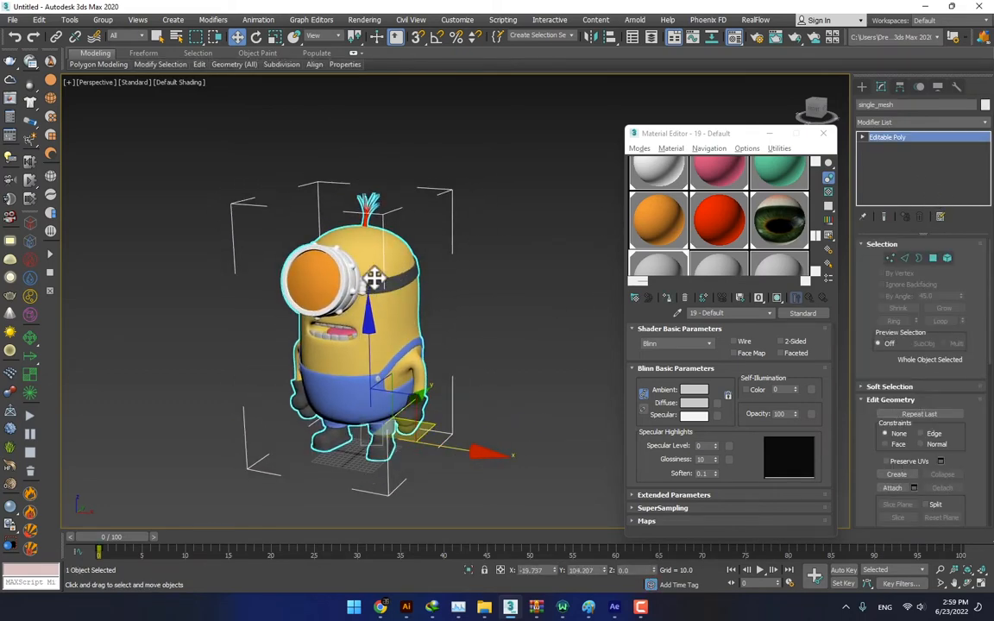
- Export the minion to the Desktop as Minion in gw::OBJ-Exporter (*.OBJ) format and close the export report
left_click(12, 19)
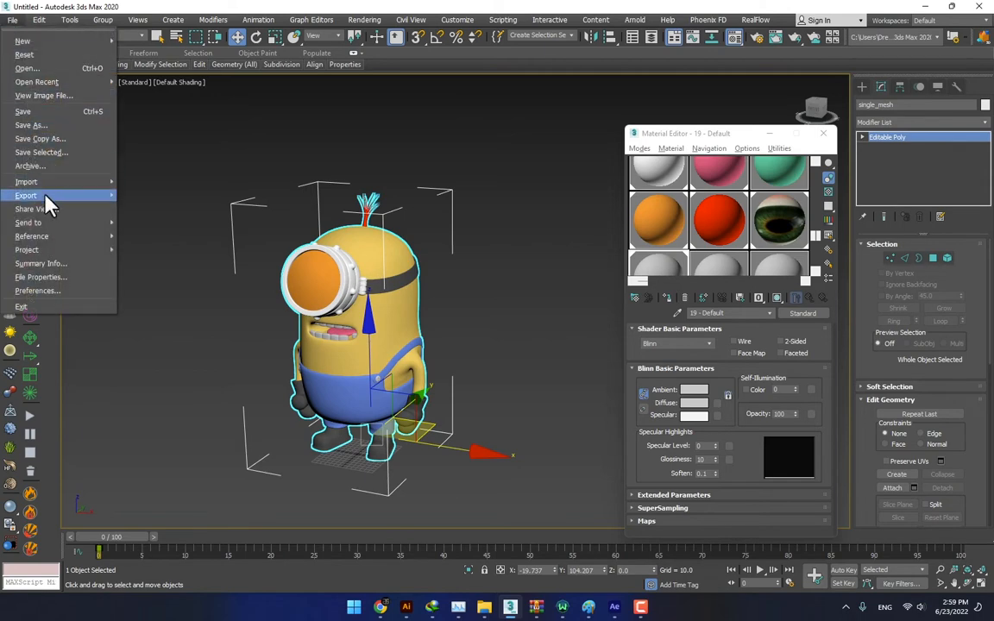
mouse_move(46, 197)
left_click(175, 217)
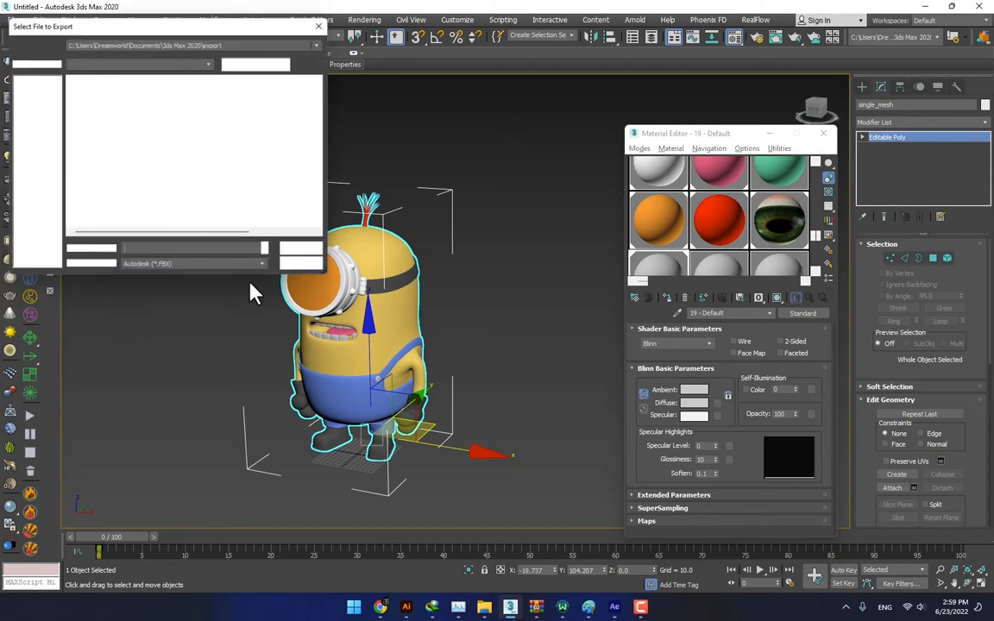
left_click(196, 577)
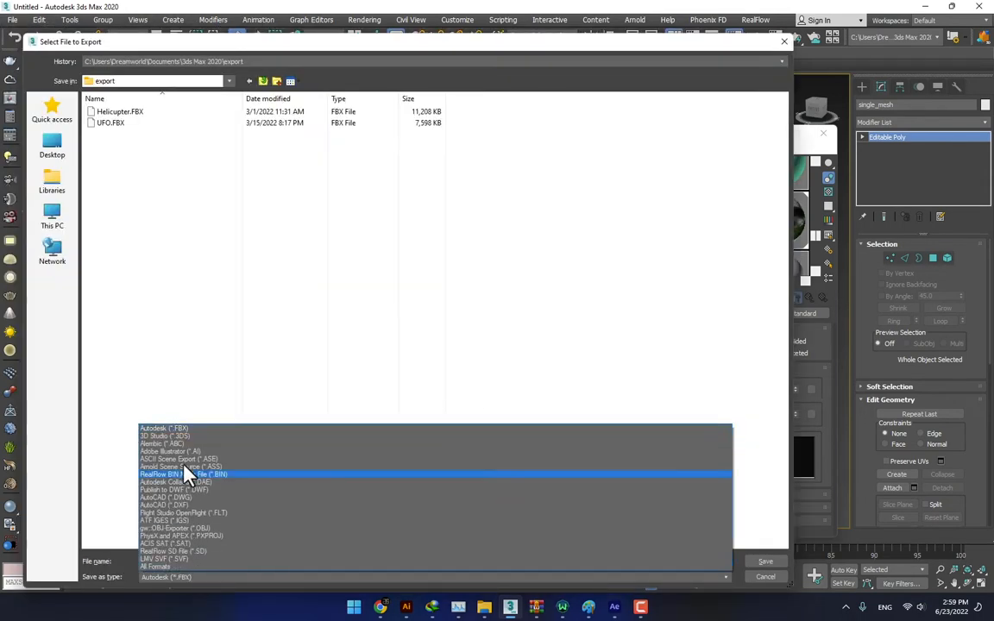
left_click(197, 527)
left_click(43, 148)
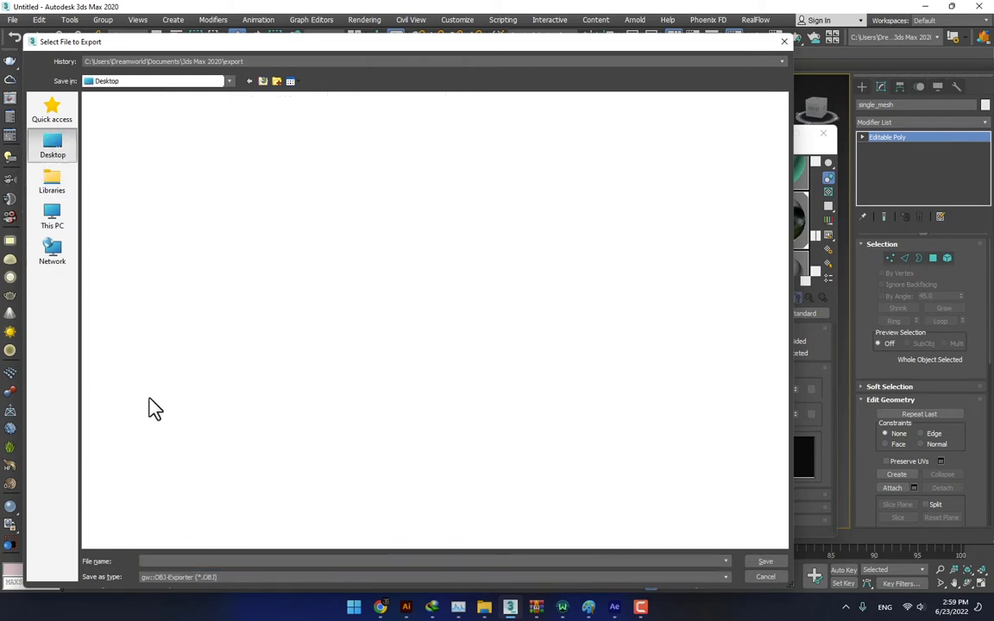
left_click(179, 562)
type("Minion")
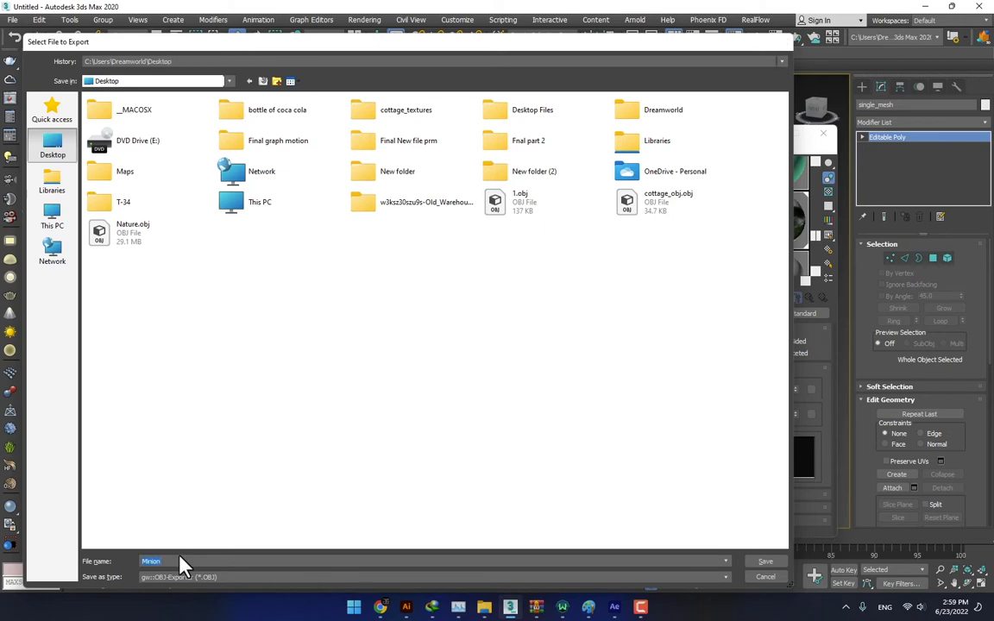
key("Return")
left_click(431, 395)
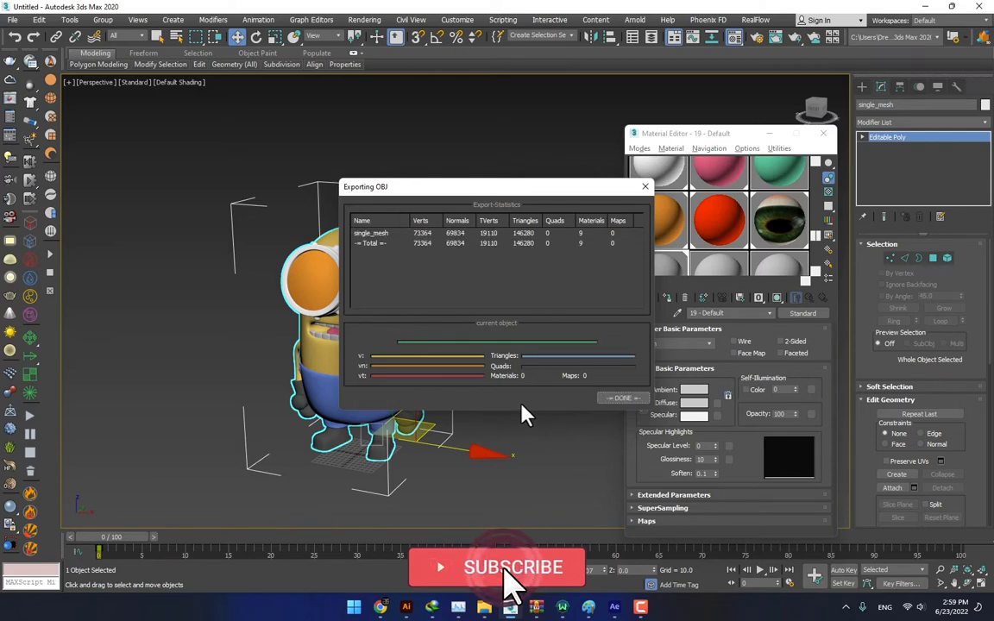
left_click(623, 398)
- Switch to After Effects, start a new project and create a composition named 3D Model with the HDV/HDTV 720 29.97 preset
left_click(612, 606)
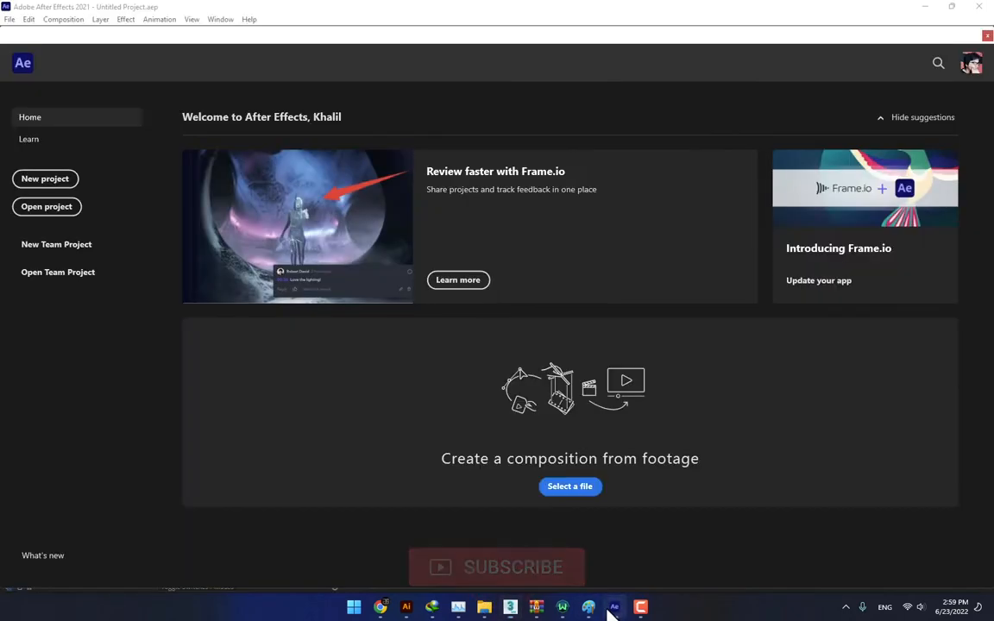
left_click(45, 178)
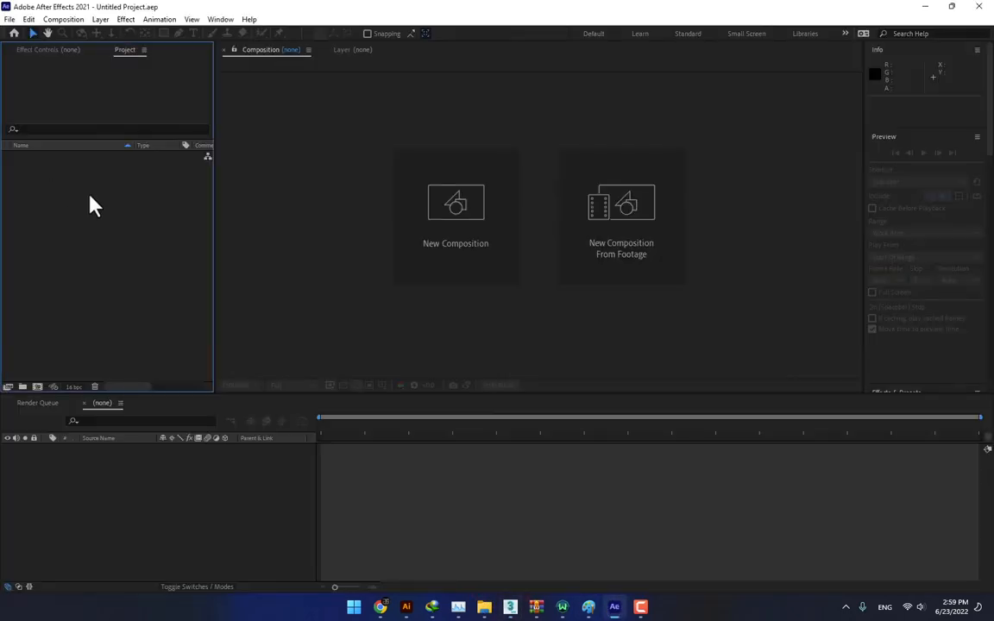
left_click(425, 215)
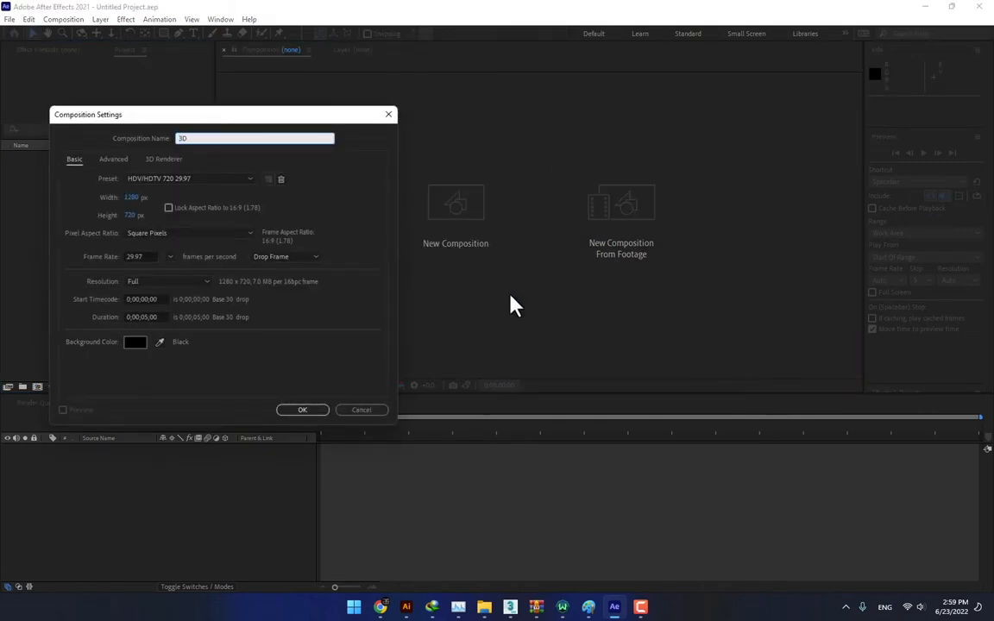
type("3D Model")
key("Return")
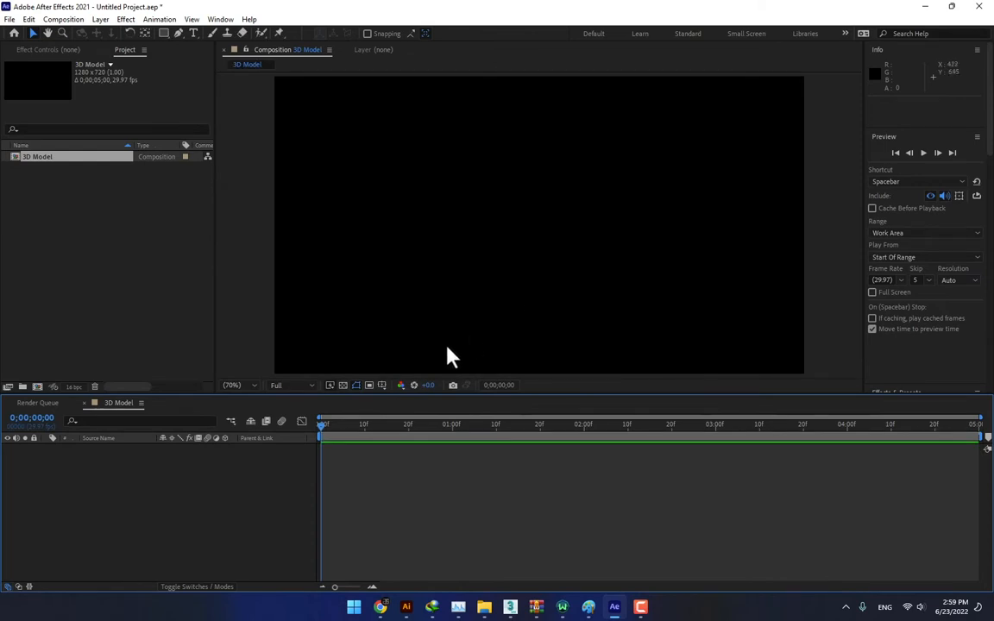
- Add a black solid named Minion at composition size to the 3D Model composition
key("ctrl+y")
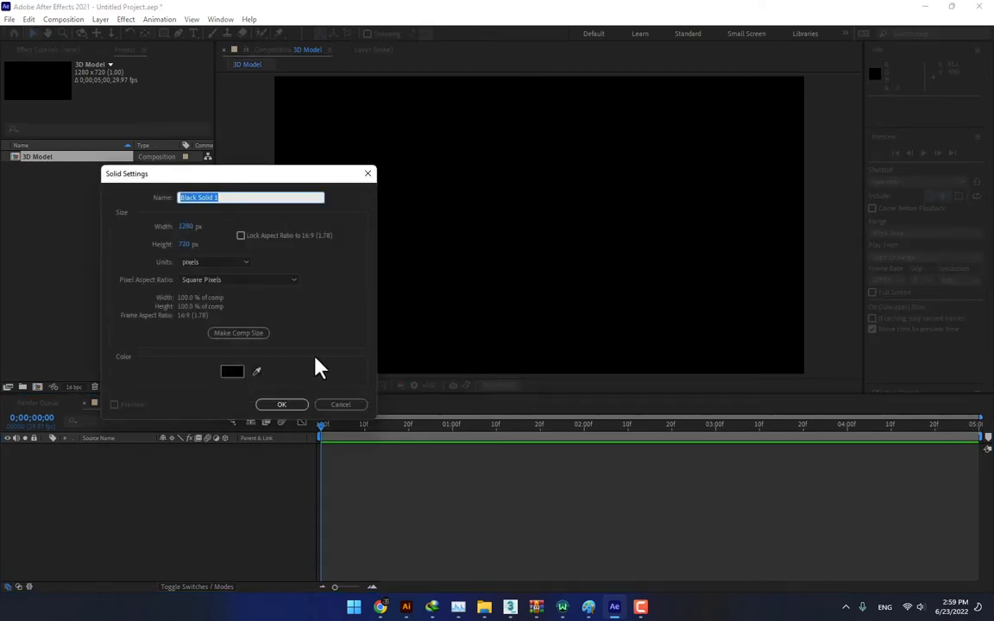
type("Minion")
key("Return")
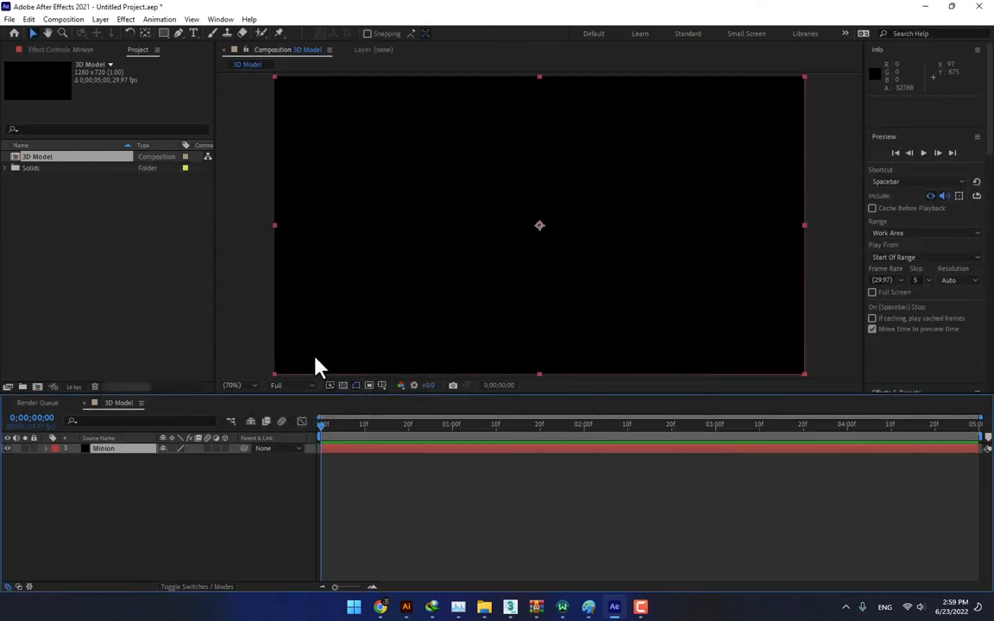
- Apply the Video Copilot Element effect to the Minion solid and open its Scene Setup
left_click(126, 19)
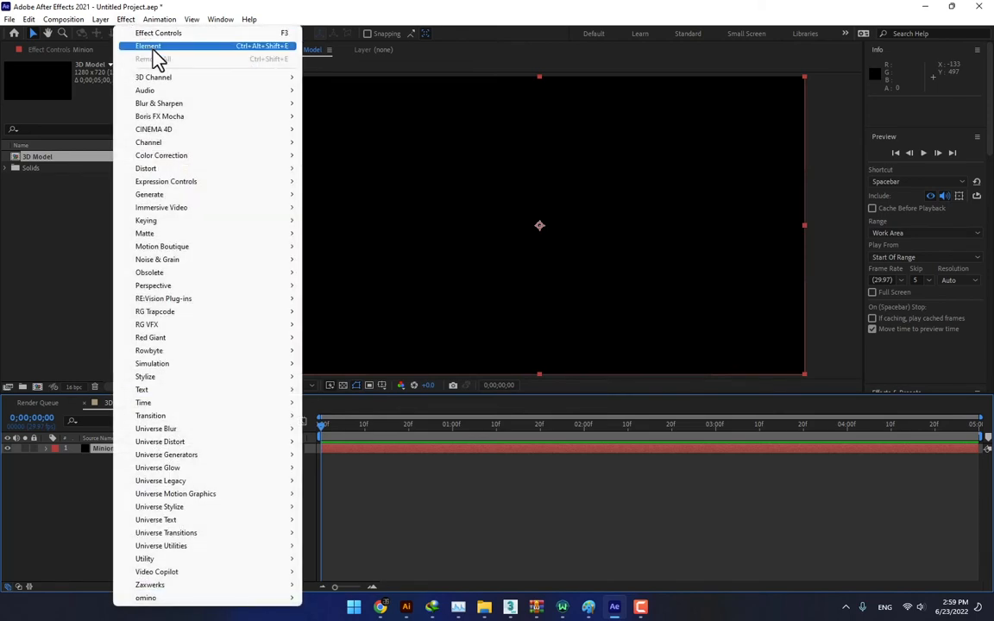
mouse_move(168, 574)
left_click(346, 573)
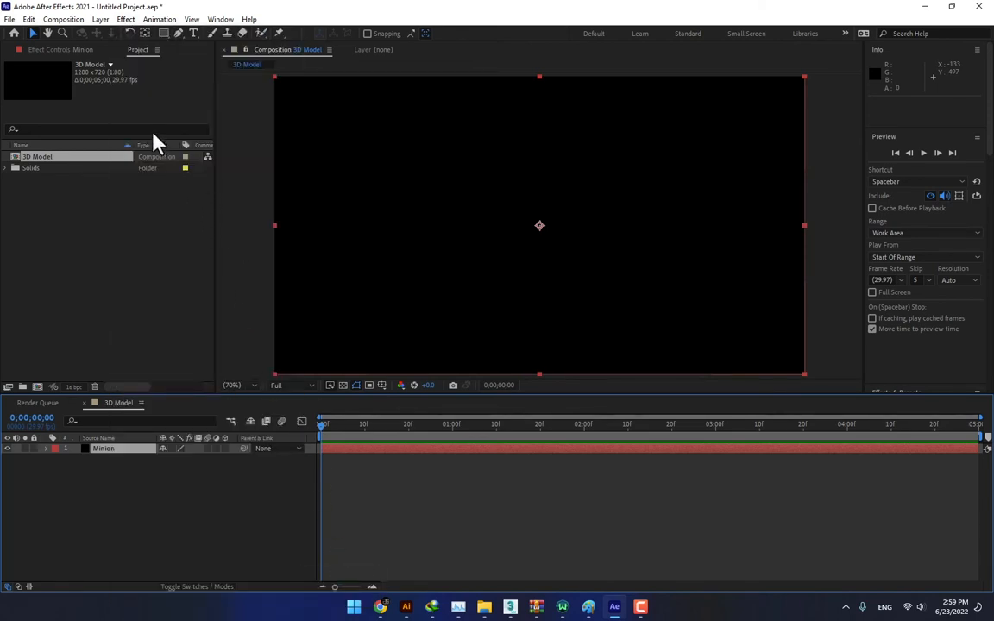
left_click(59, 49)
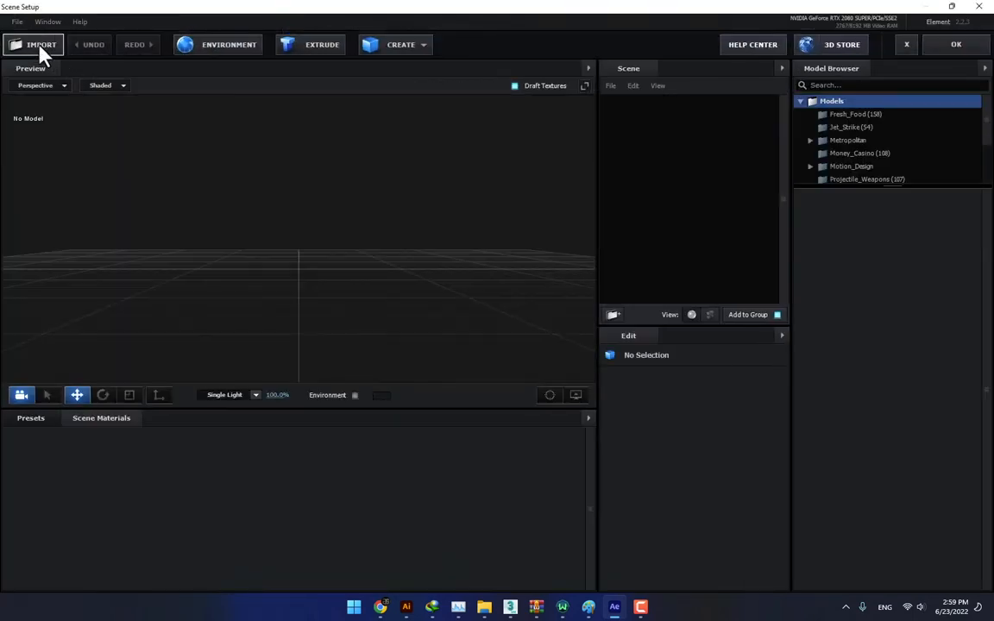
- Import Minion.obj from the Desktop into the Element scene with materials loaded, Physical Shader and Model Center alignment, and view it from the side
left_click(38, 44)
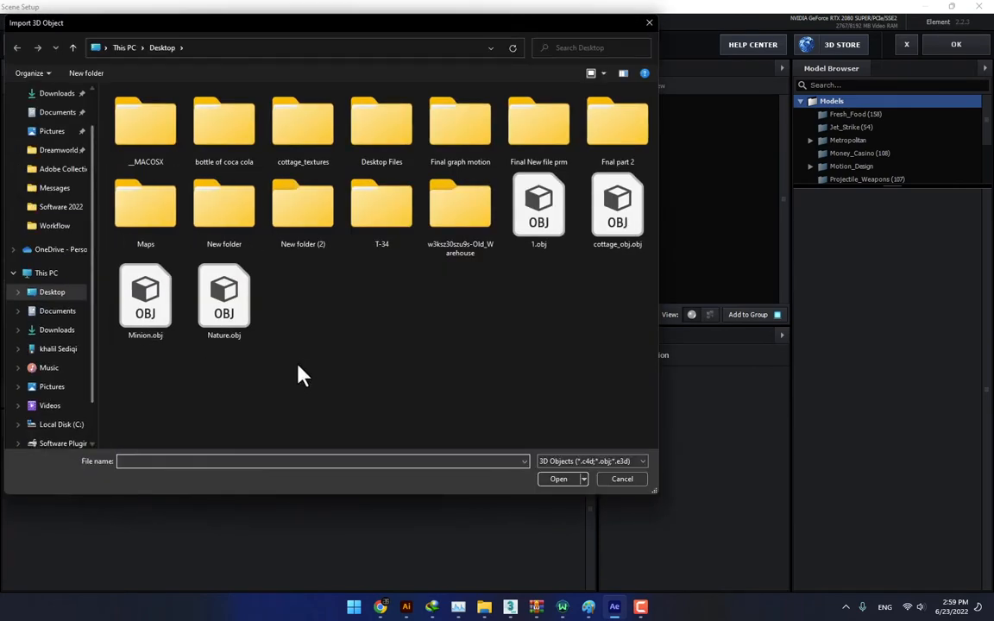
double_click(140, 307)
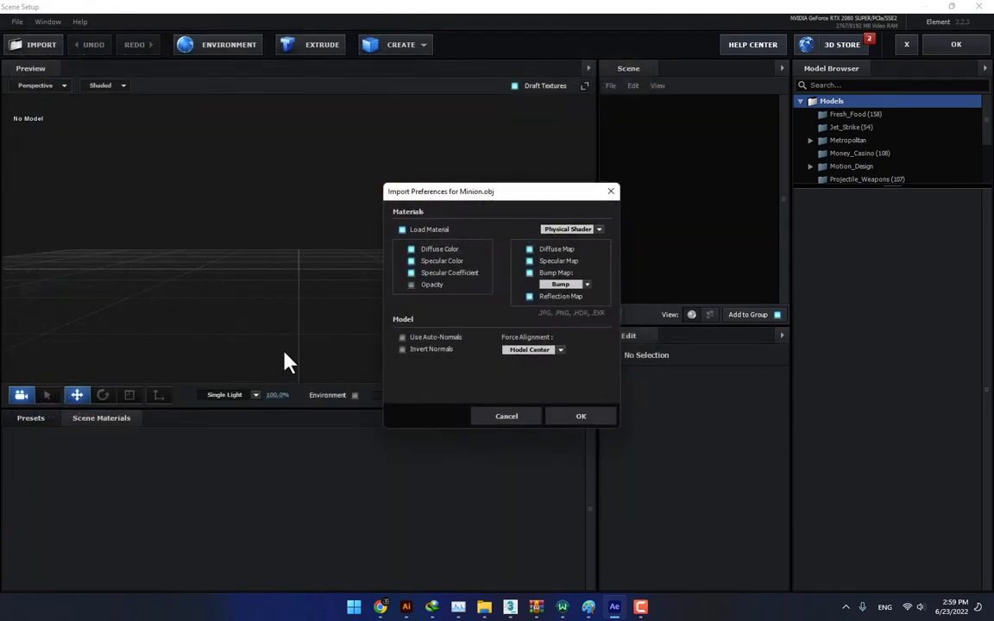
left_click(561, 419)
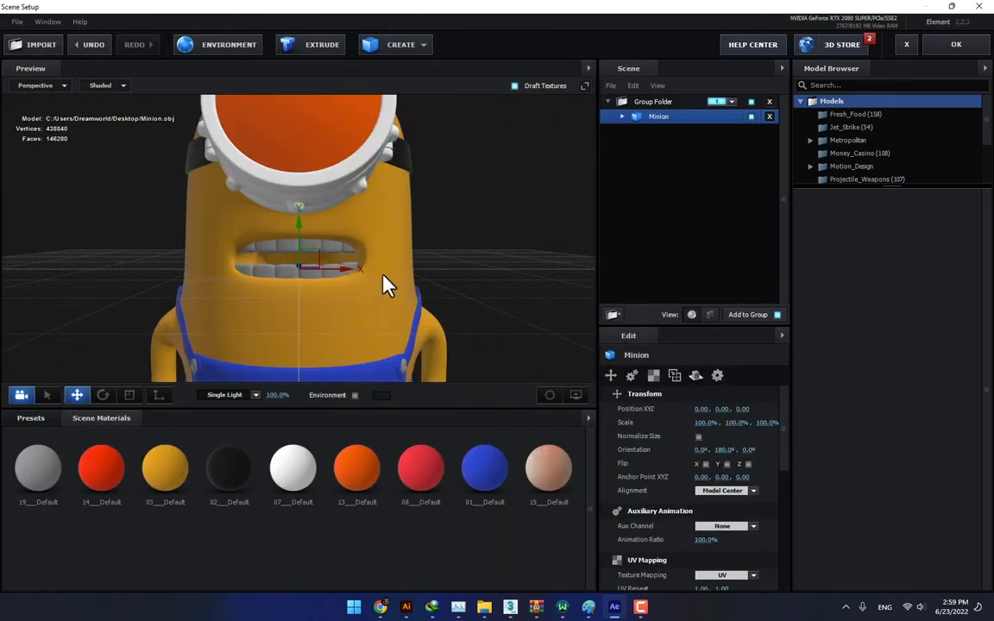
scroll(313, 278, "down", 6)
left_click_drag(315, 289, 318, 319)
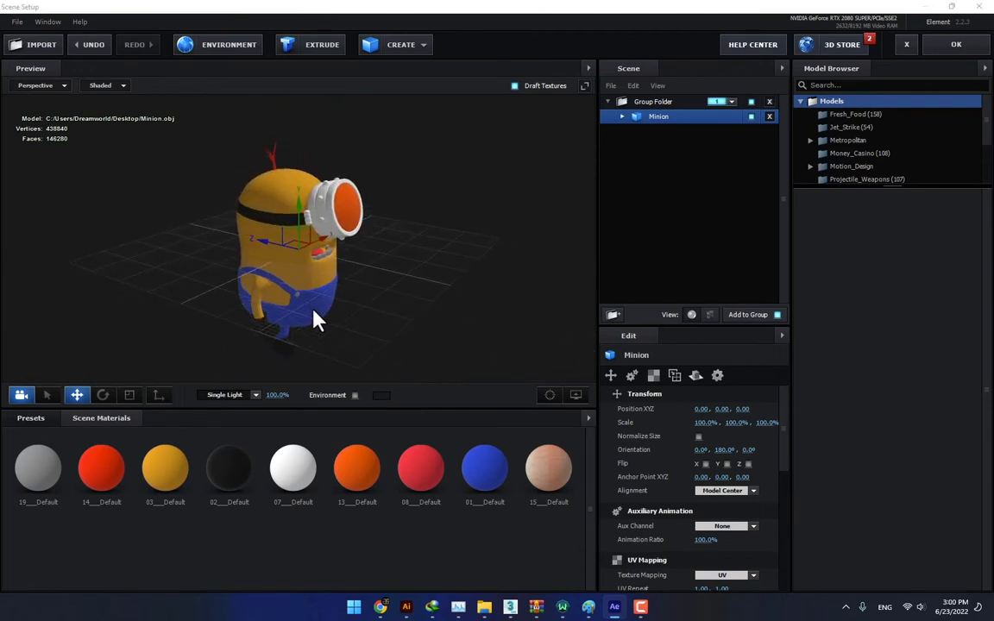
- Move the Minion model up to a Y position of 2.64 in the Element scene
left_click_drag(303, 224, 309, 108)
middle_click_drag(359, 231, 367, 329)
left_click_drag(365, 328, 268, 292)
scroll(268, 295, "up", 4)
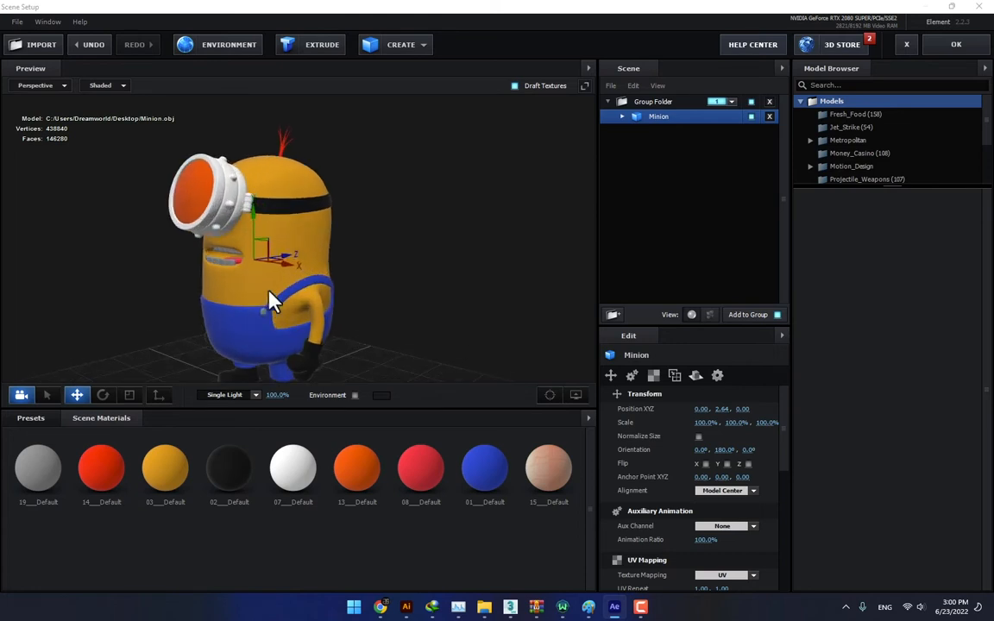
middle_click_drag(267, 297, 337, 270)
- Apply the SSS Real preset from the Physical materials to the Minion's yellow body material 03___Default
left_click(622, 116)
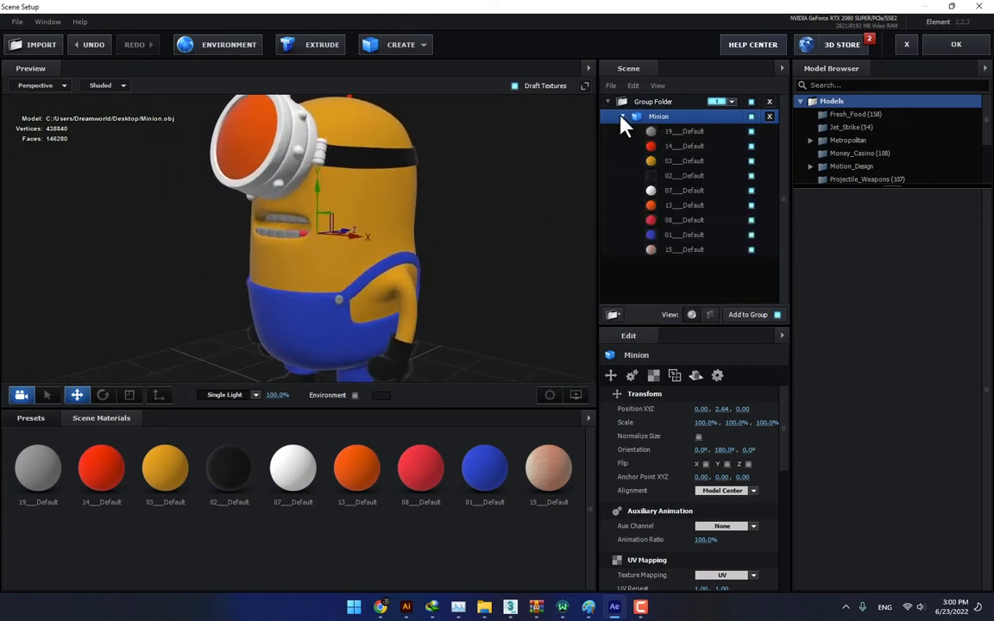
left_click(703, 161)
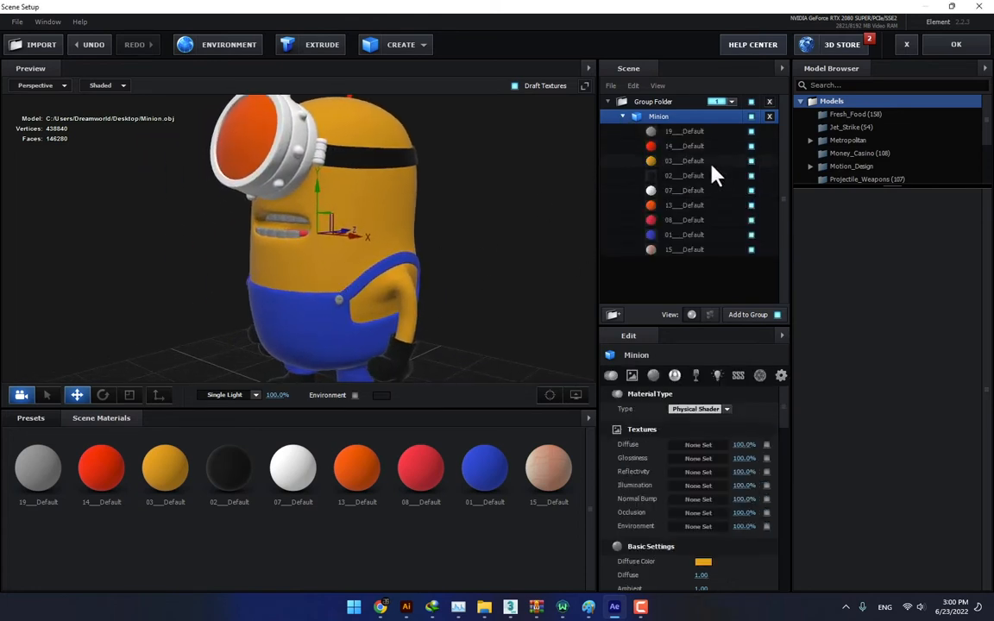
left_click(30, 418)
left_click(54, 484)
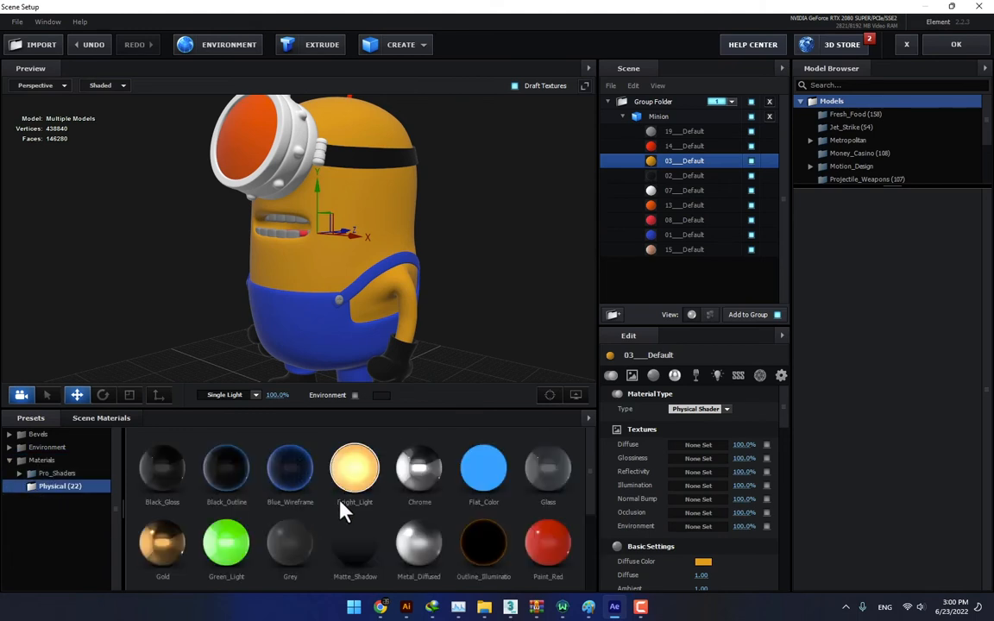
scroll(343, 506, "down", 2)
scroll(345, 514, "up", 1)
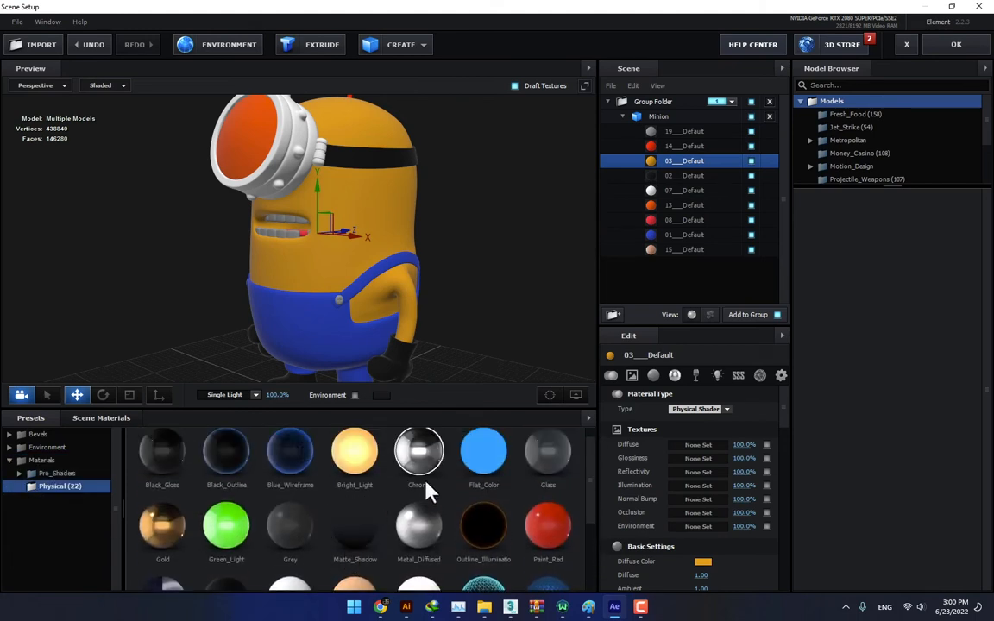
scroll(339, 514, "down", 2)
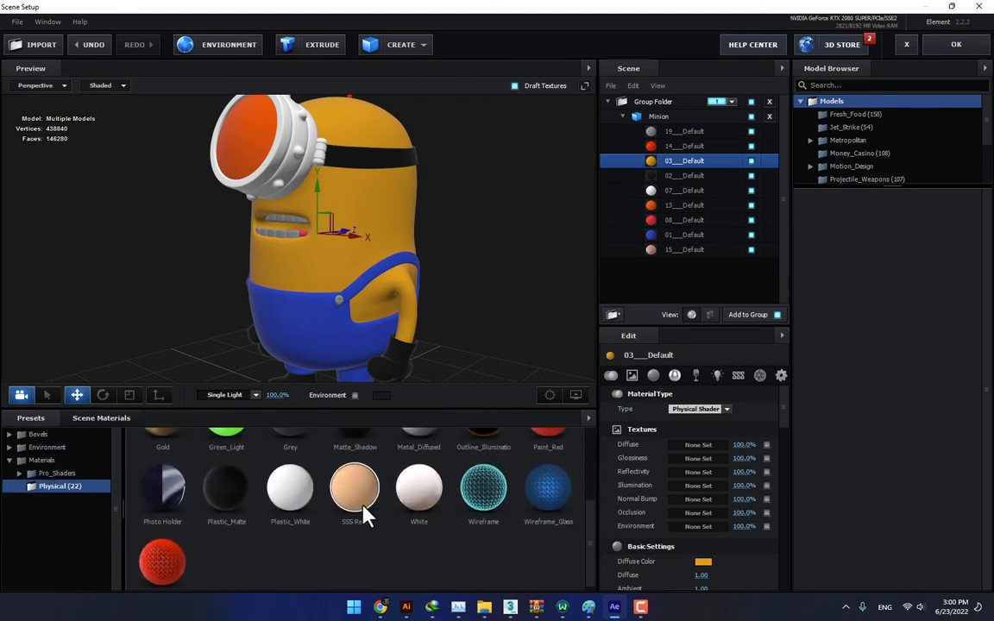
scroll(366, 517, "up", 1)
left_click_drag(366, 532, 700, 162)
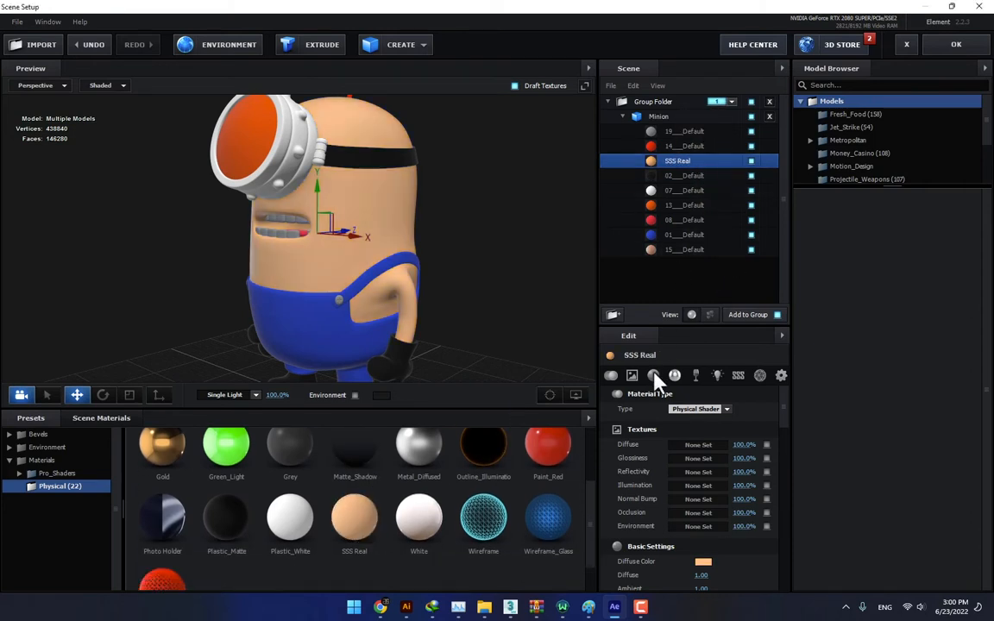
- Set the diffuse color of the body's SSS Real material to yellow FFB300
left_click(703, 561)
left_click_drag(737, 472, 753, 440)
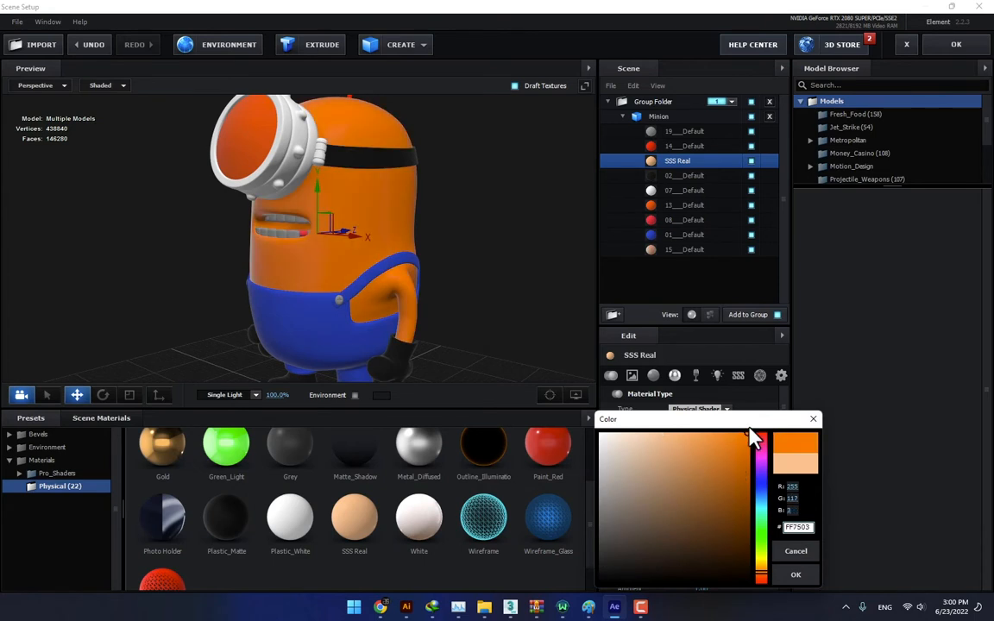
left_click_drag(762, 584, 765, 573)
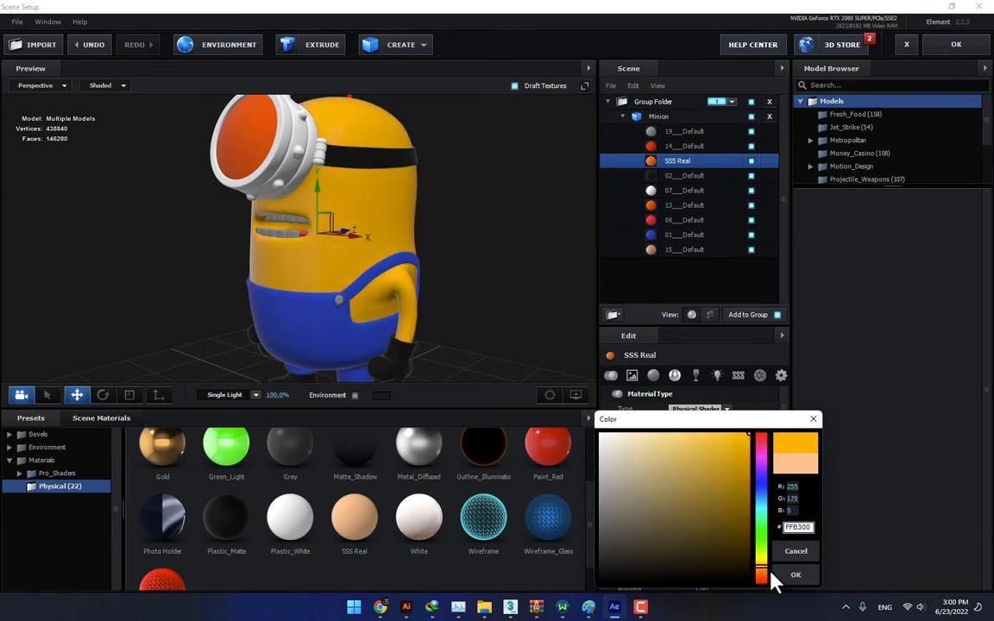
left_click(796, 576)
left_click_drag(461, 298, 529, 293)
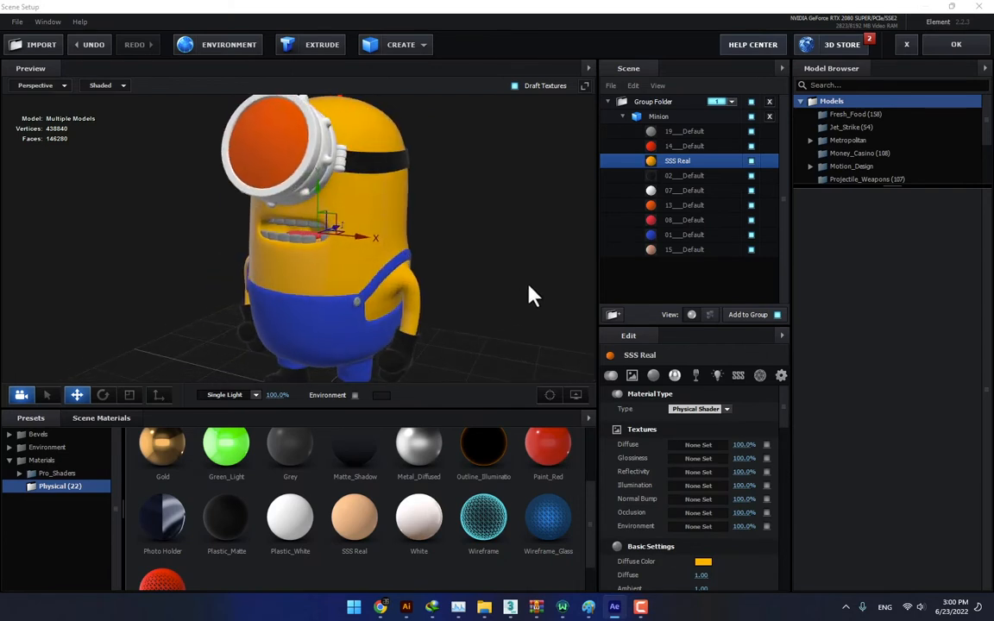
- Apply the Plastic_White preset to the blue overalls material 01___Default
left_click(677, 234)
scroll(424, 495, "up", 2)
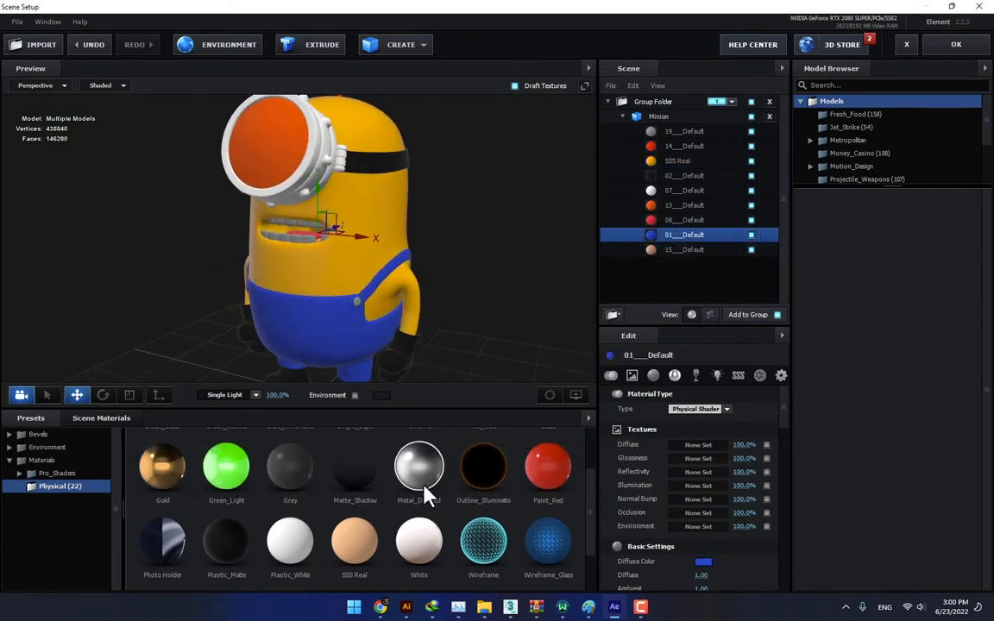
scroll(424, 494, "down", 3)
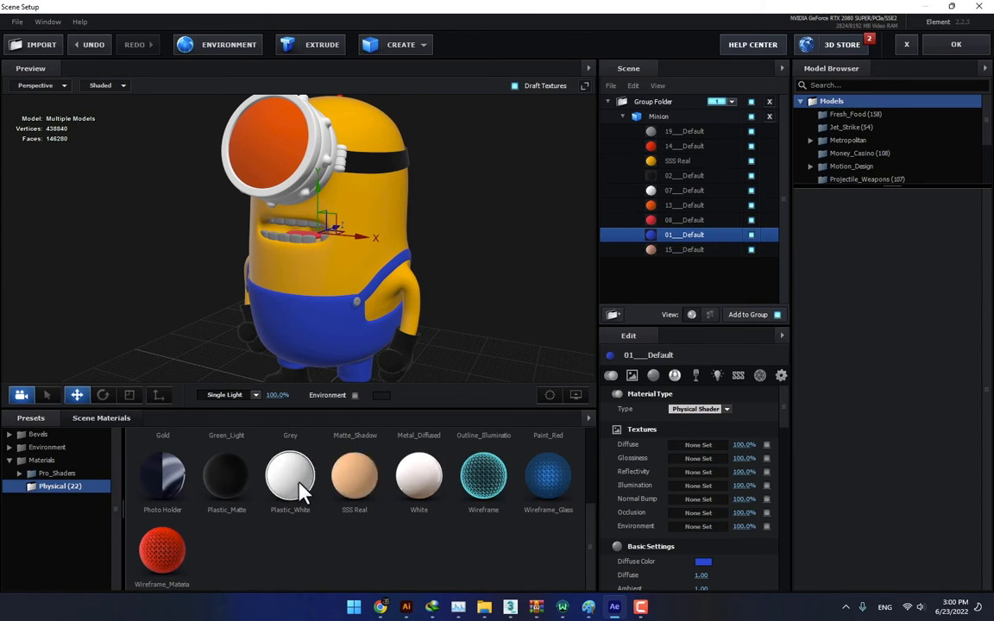
left_click_drag(298, 490, 688, 247)
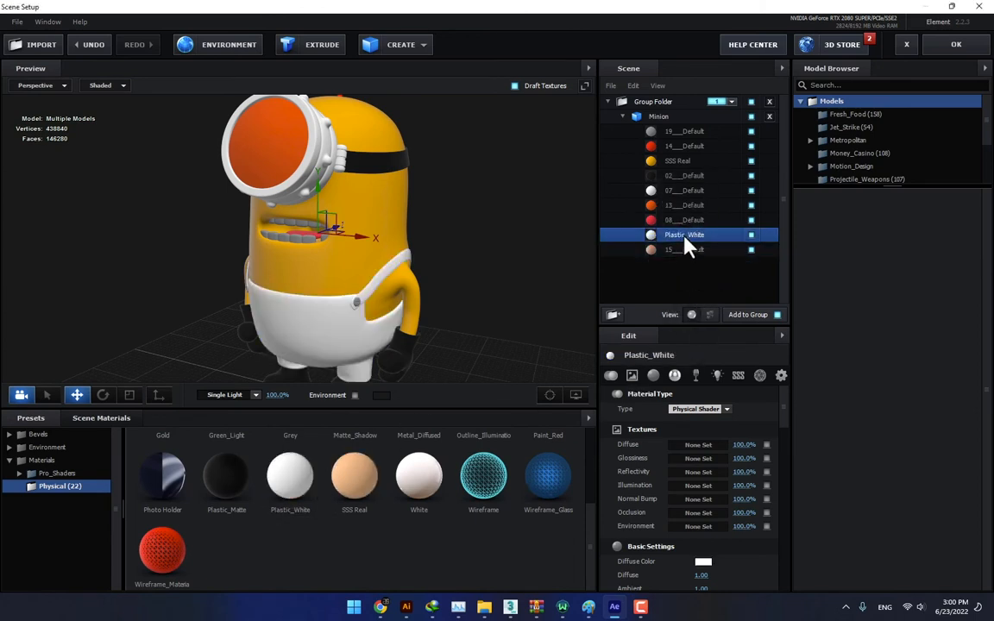
- Set the diffuse color of the overalls' Plastic_White material to bright blue
left_click(701, 564)
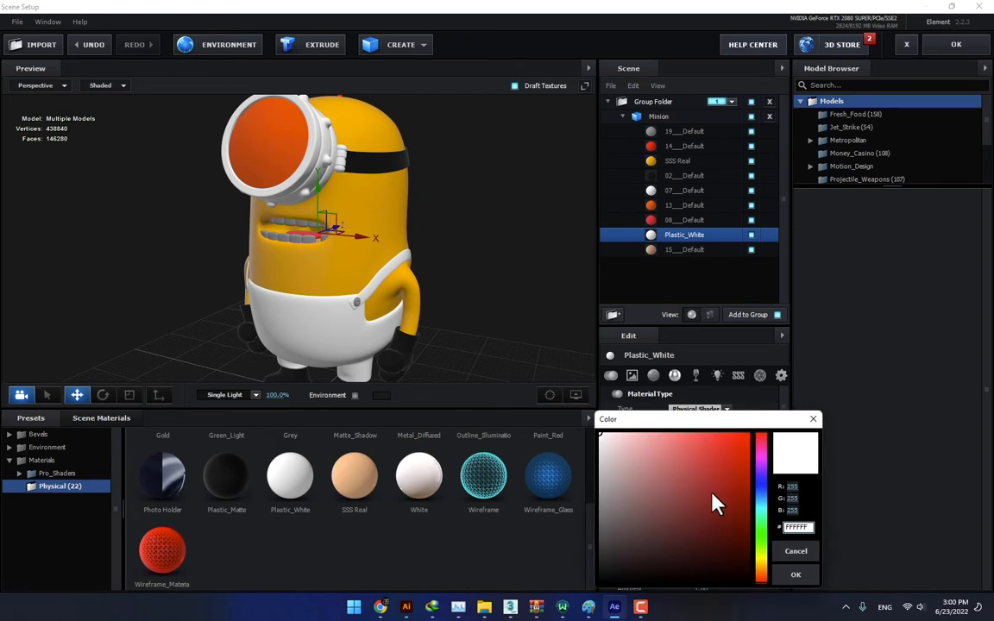
left_click(765, 506)
left_click(792, 574)
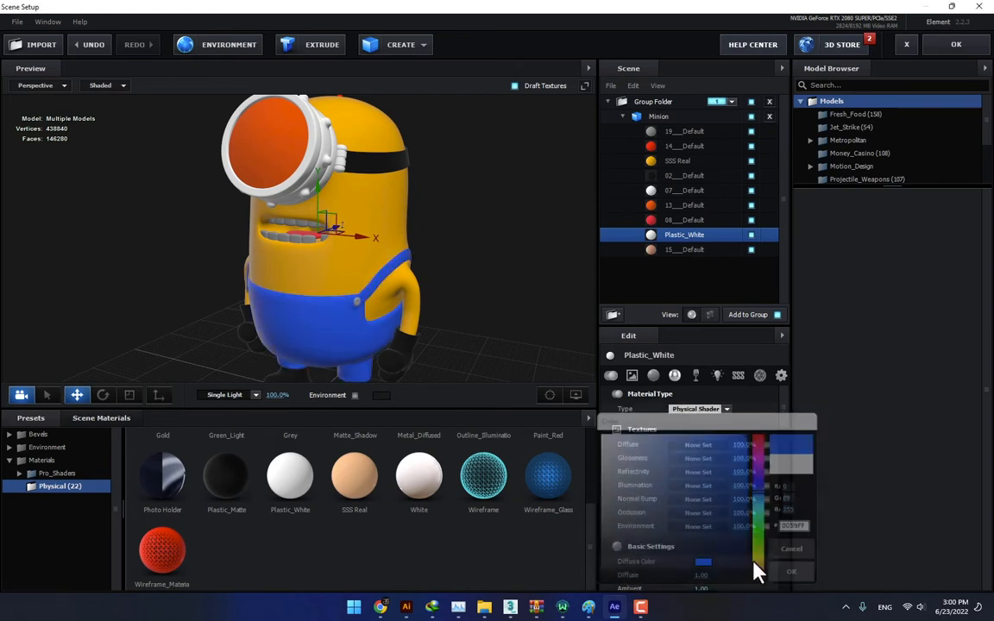
mouse_move(483, 311)
left_mouse_down()
mouse_move(506, 310)
mouse_move(466, 313)
left_mouse_up()
- Apply the Chrome preset to the white goggle frame material 07___Default
left_click(690, 190)
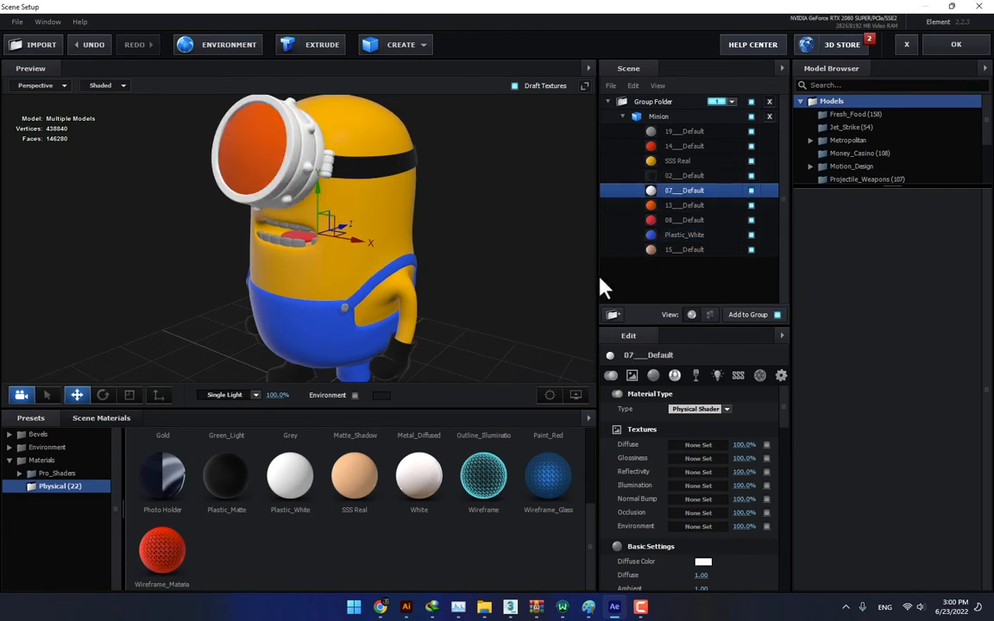
scroll(285, 509, "up", 3)
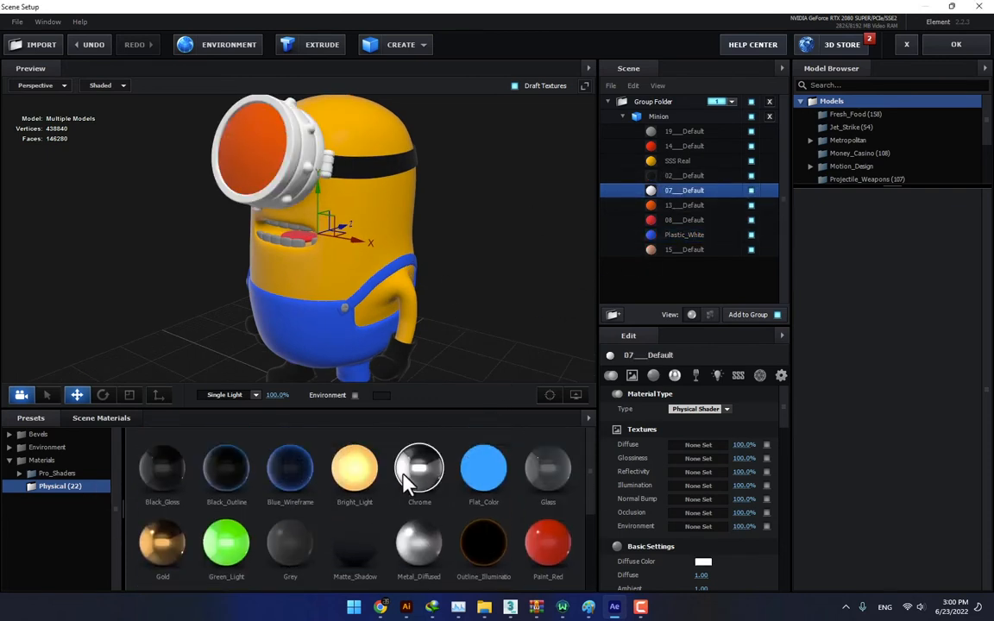
left_click_drag(419, 468, 660, 191)
left_click_drag(586, 267, 619, 252)
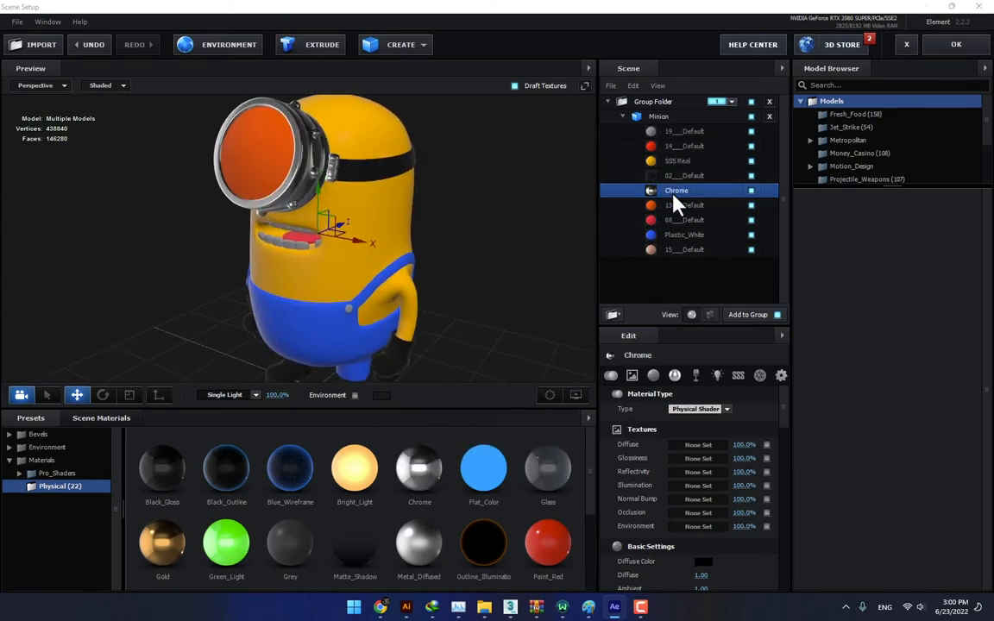
- Apply the Glass preset to the goggle lens material 13___Default and set its blend mode to Add
left_click(740, 147)
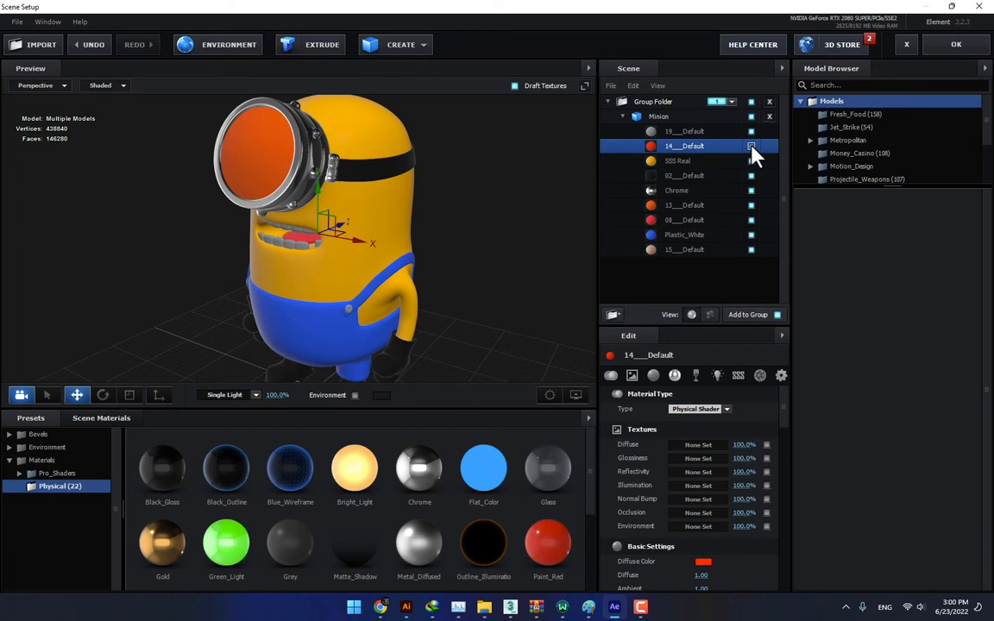
left_click(723, 206)
left_click_drag(552, 473, 675, 214)
left_click(778, 377)
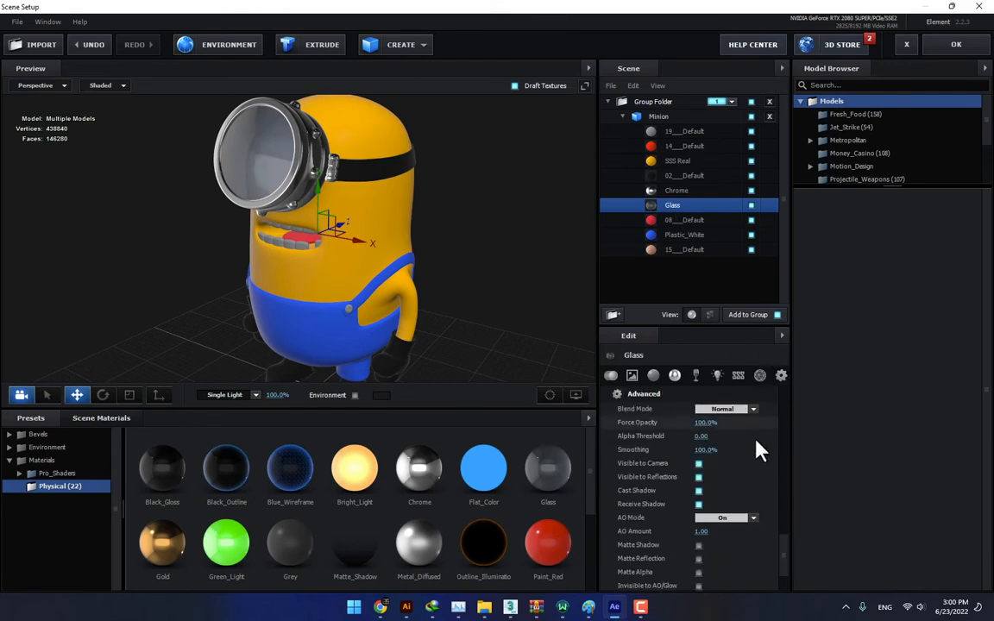
left_click(747, 411)
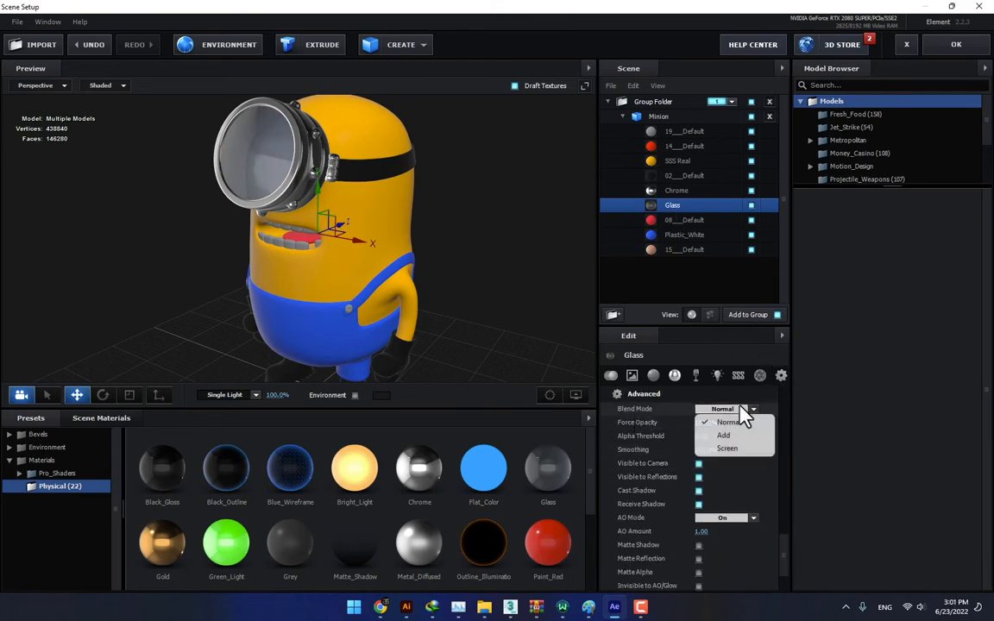
left_click(723, 438)
left_click_drag(507, 366, 522, 339)
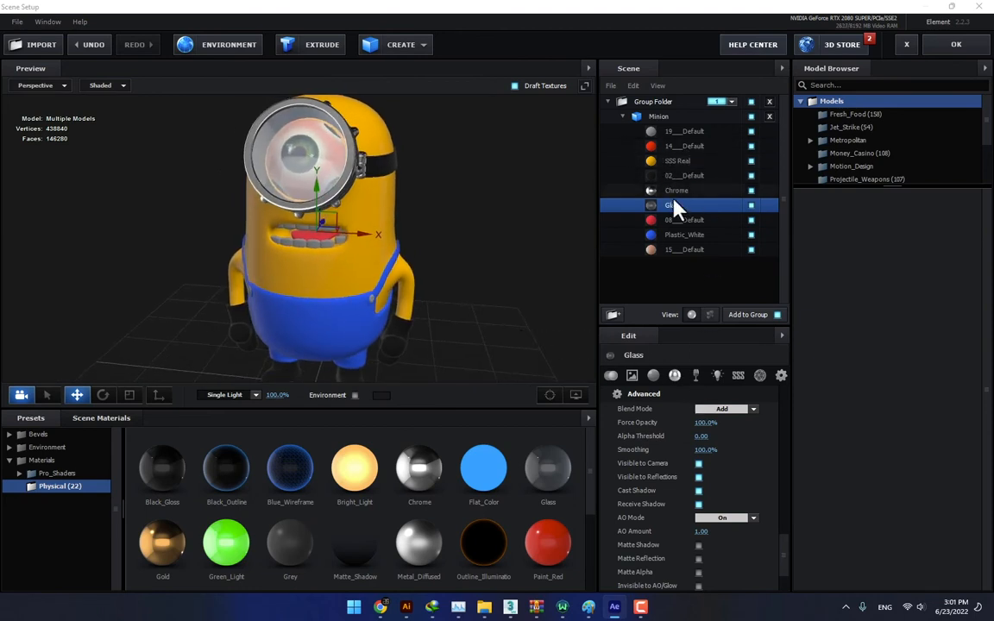
left_click_drag(498, 278, 508, 279)
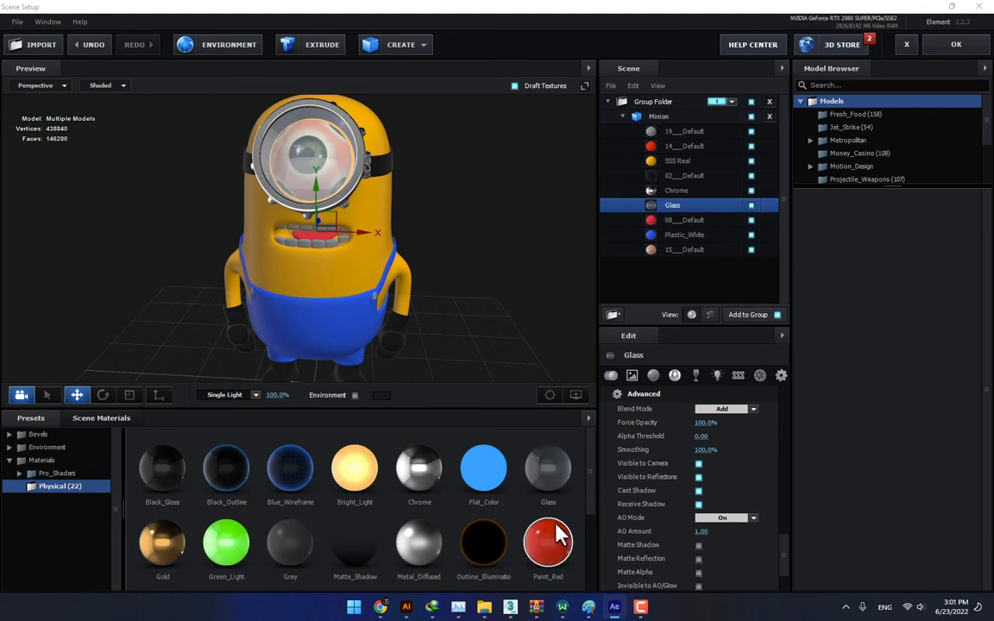
- Switch to 3ds Max and hide the goggle lens element of single_mesh to expose the eye
left_click(510, 609)
left_click(947, 258)
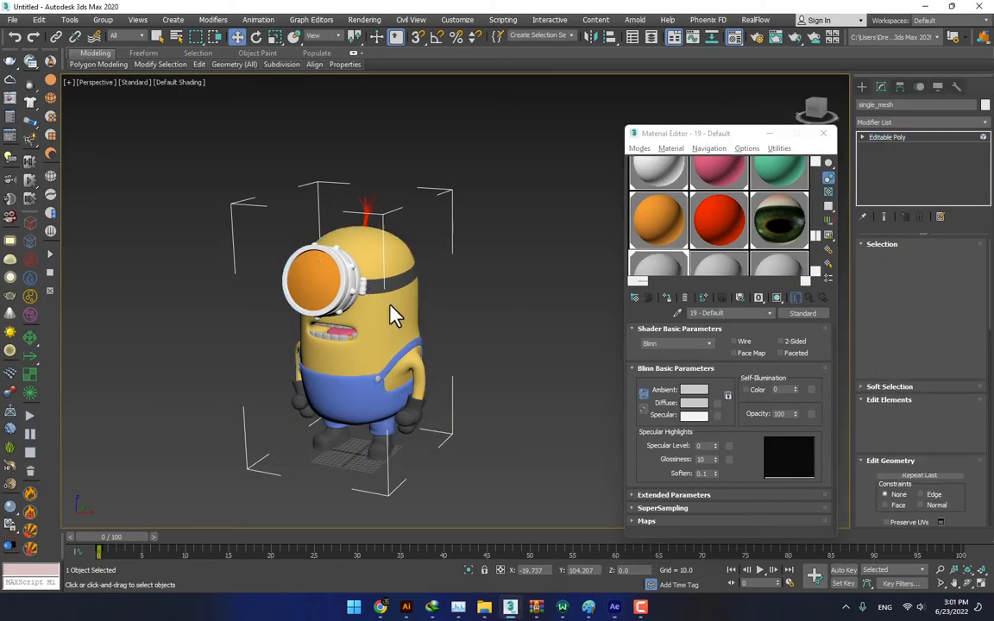
left_click(327, 279)
scroll(870, 439, "down", 5)
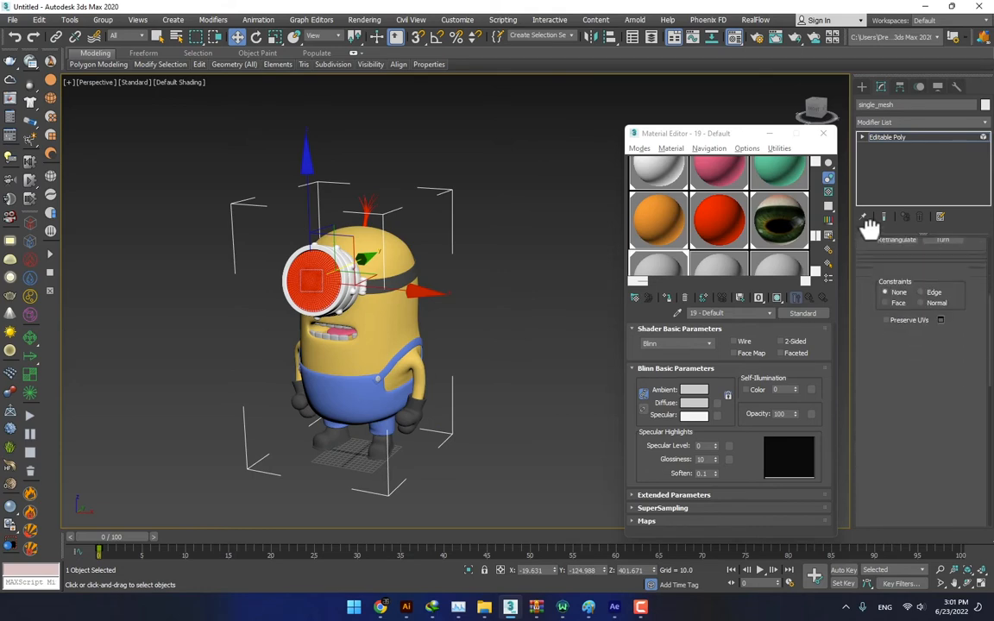
left_click(893, 448)
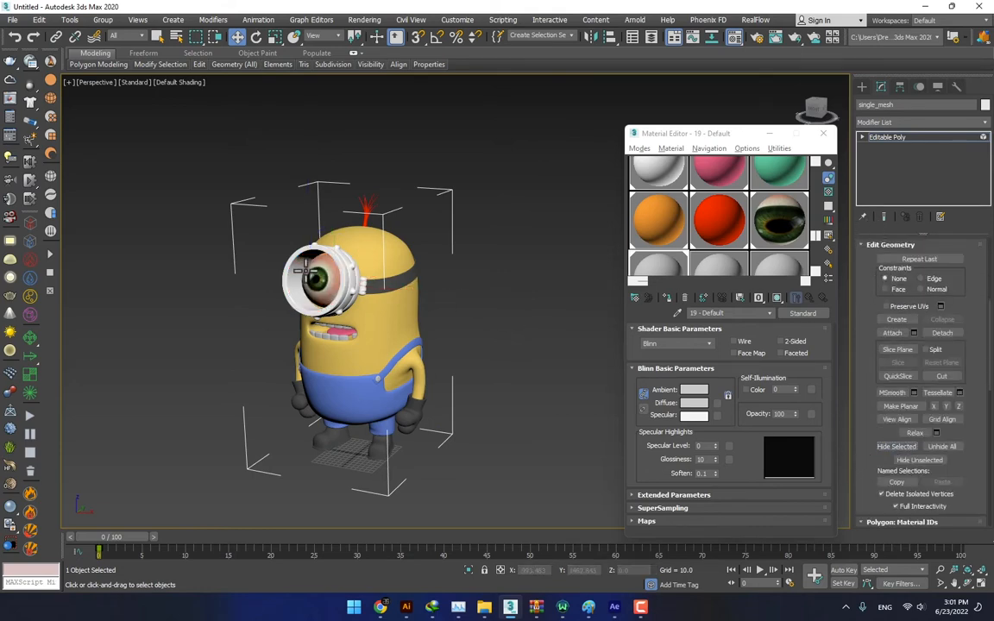
- Select the eyeball element inside the goggle and add a UVW Map modifier to it
scroll(399, 291, "up", 6)
left_click(452, 280)
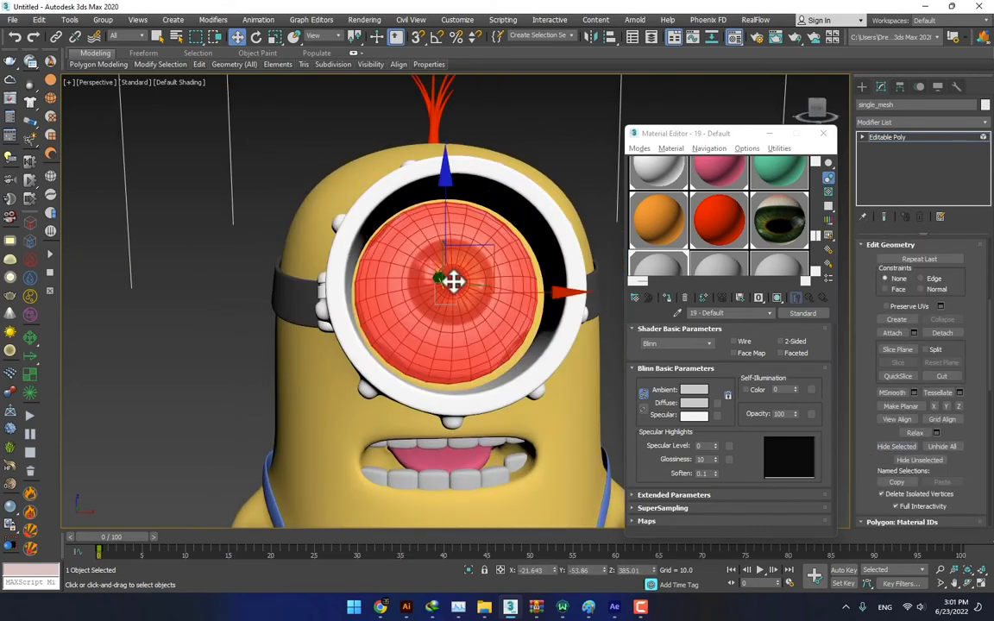
left_click(986, 125)
left_click(986, 130)
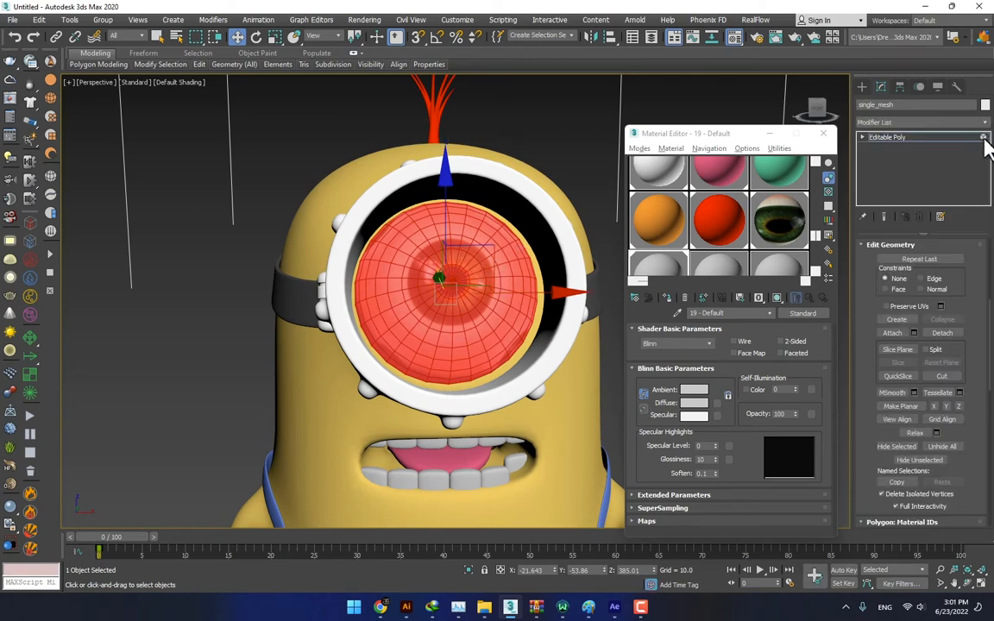
left_click(986, 128)
left_click_drag(984, 156, 989, 488)
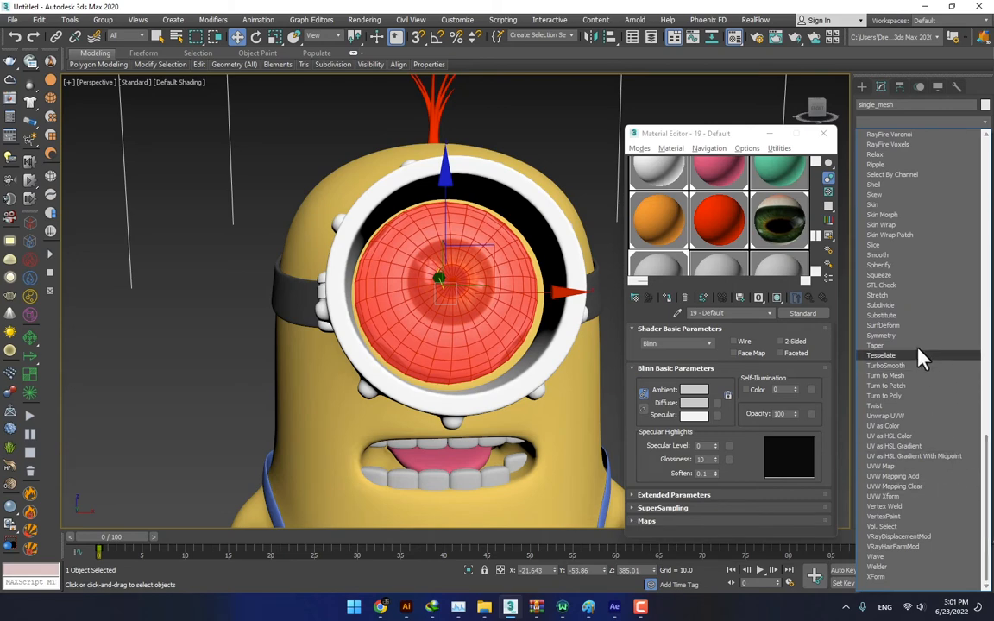
left_click(895, 467)
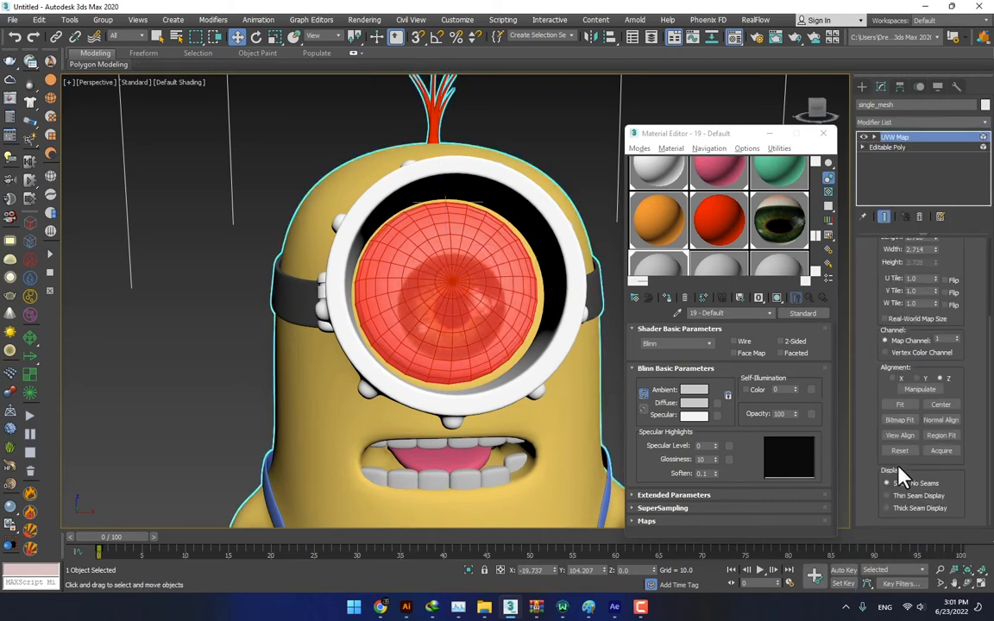
- Try cylindrical mapping in the eye's UVW Map modifier, and return it to Planar
left_click_drag(882, 283, 898, 422)
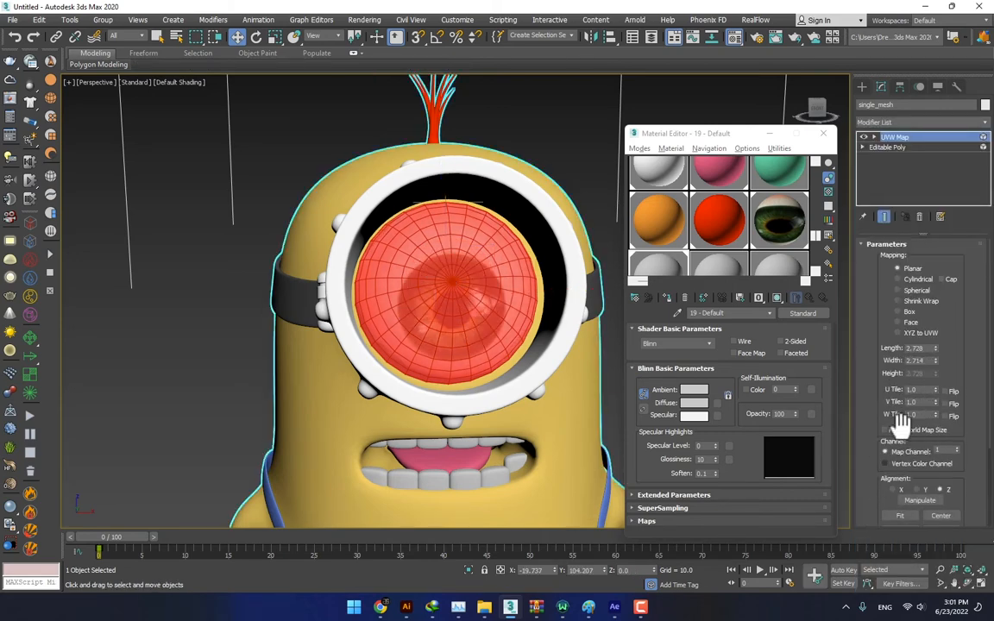
left_click(916, 292)
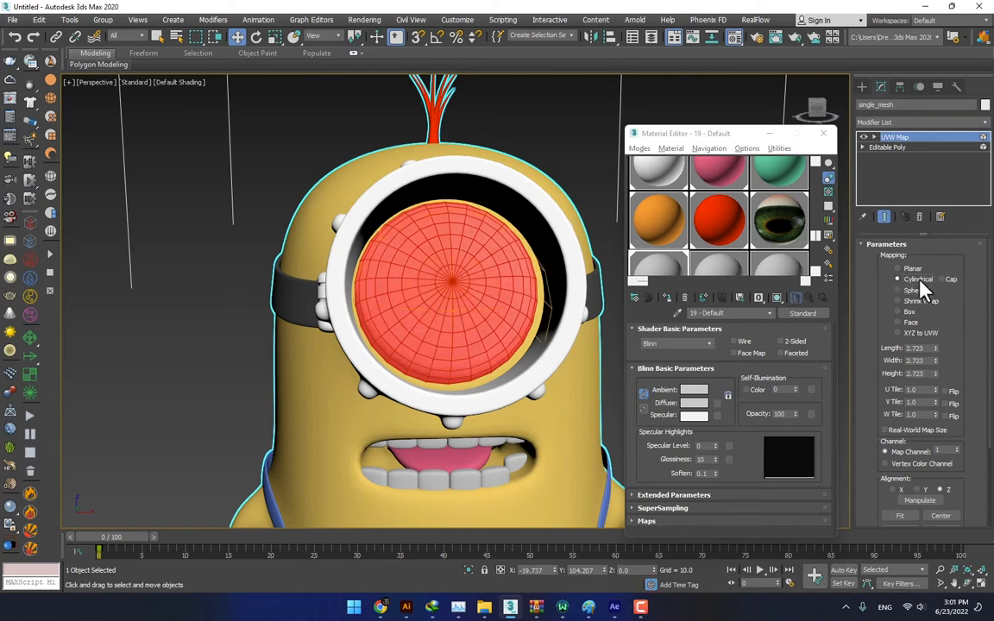
left_click(898, 269)
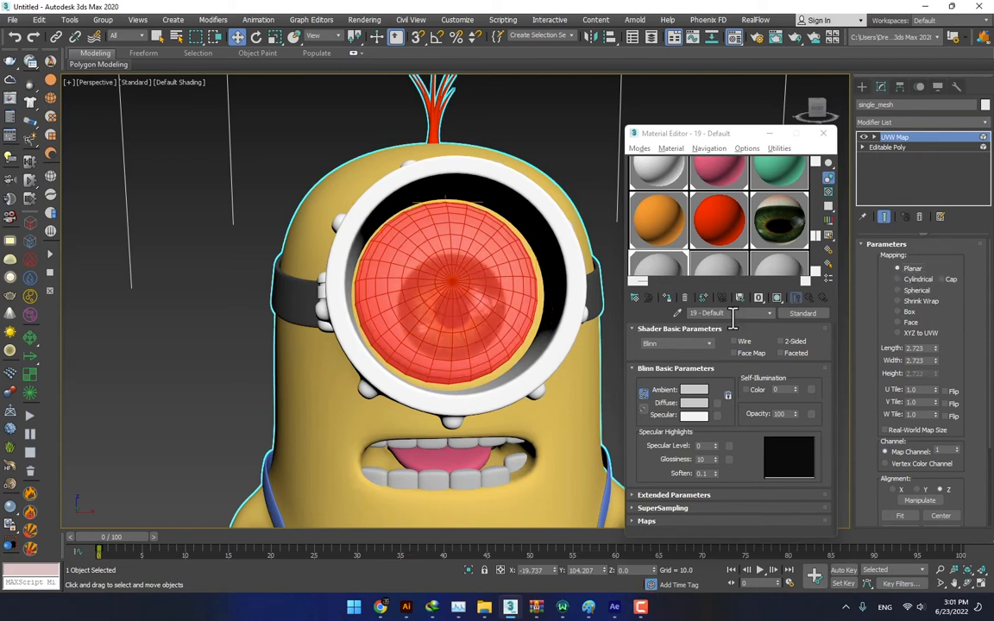
- Move the UVW Map gizmo upward so the iris texture is centered on the eyeball
left_click(874, 137)
left_click(895, 147)
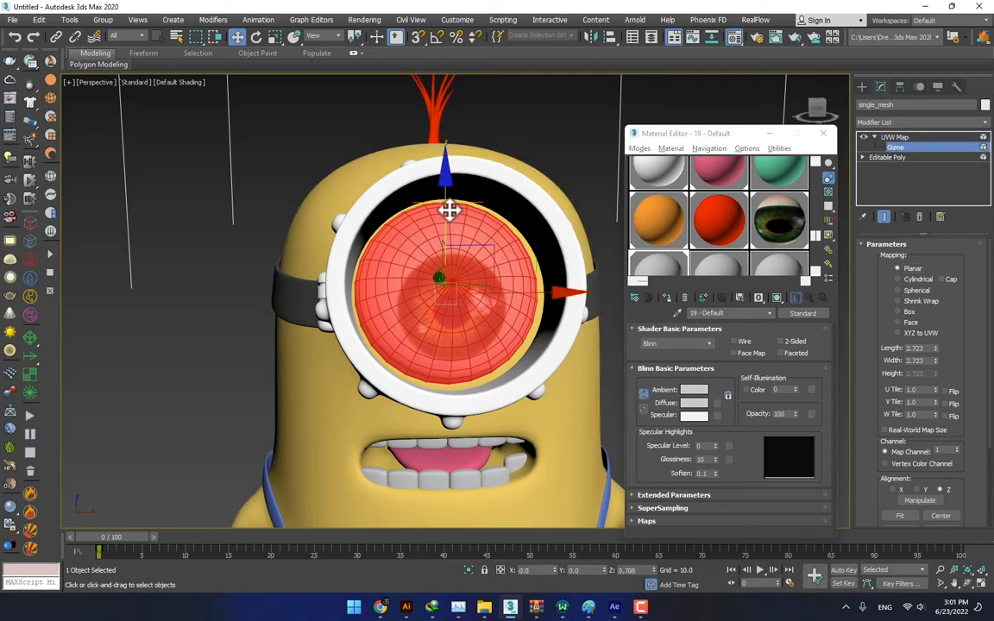
mouse_move(449, 210)
left_mouse_down()
mouse_move(450, 186)
mouse_move(452, 195)
left_mouse_up()
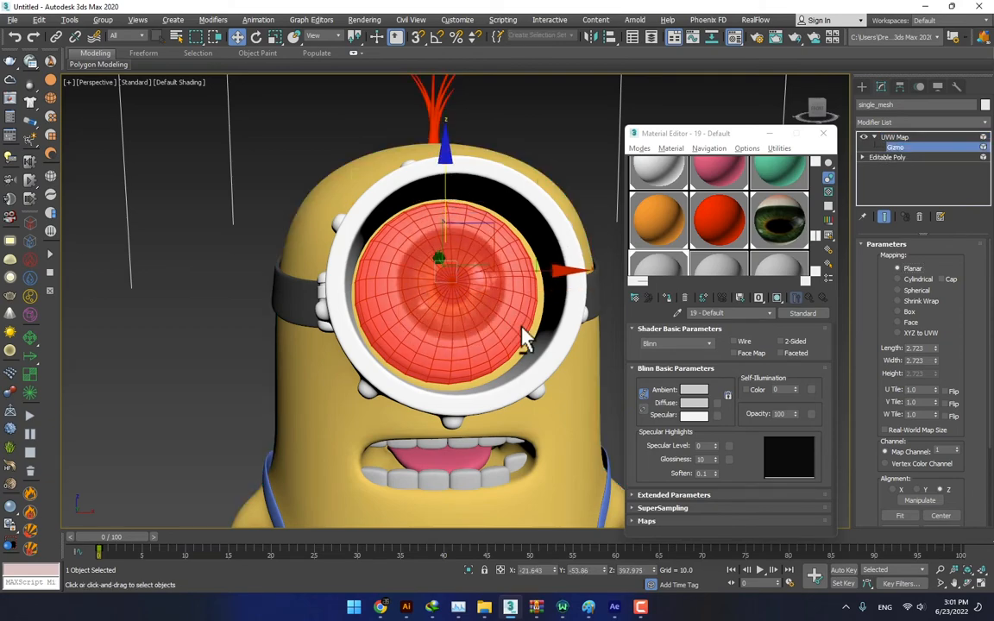
mouse_move(524, 341)
middle_mouse_down("alt")
mouse_move(510, 351)
mouse_move(532, 337)
mouse_move(518, 348)
middle_mouse_up("alt")
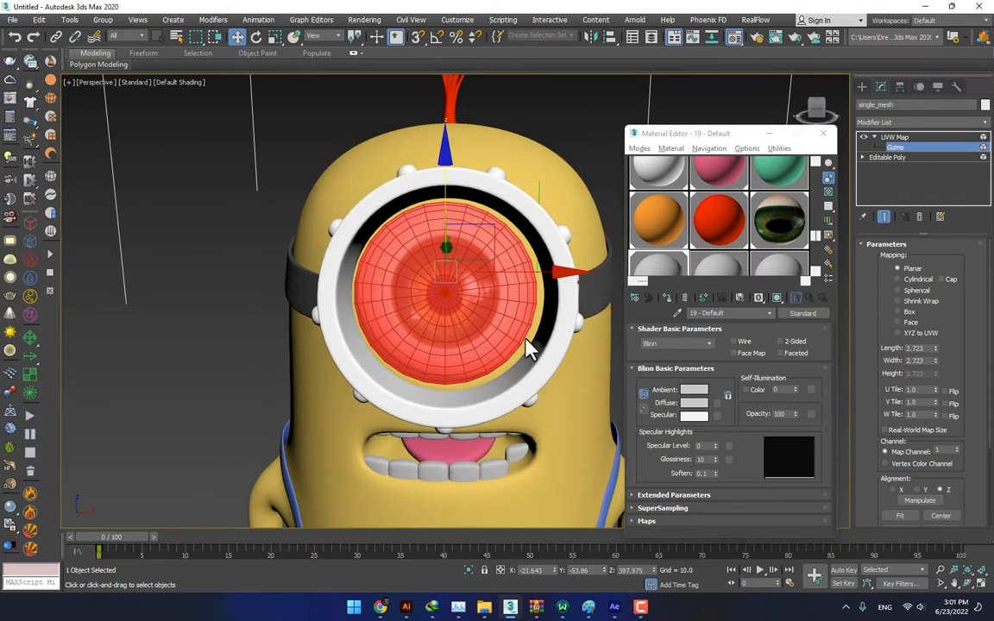
- Leave gizmo editing and convert single_mesh to an Editable Poly to collapse the eye's UVW Map modifier
left_click(898, 146)
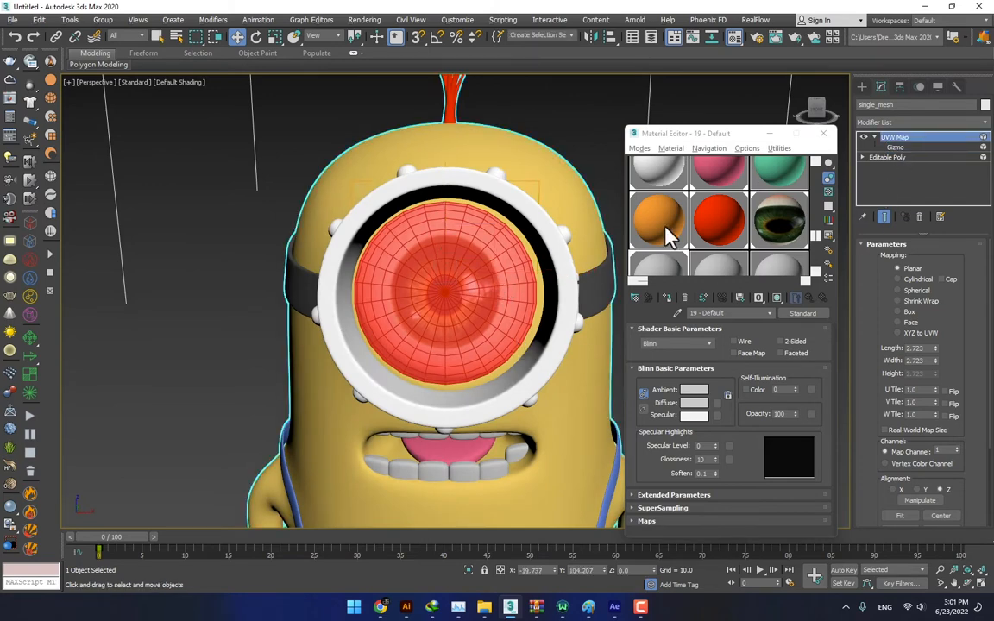
right_click(477, 265)
mouse_move(539, 382)
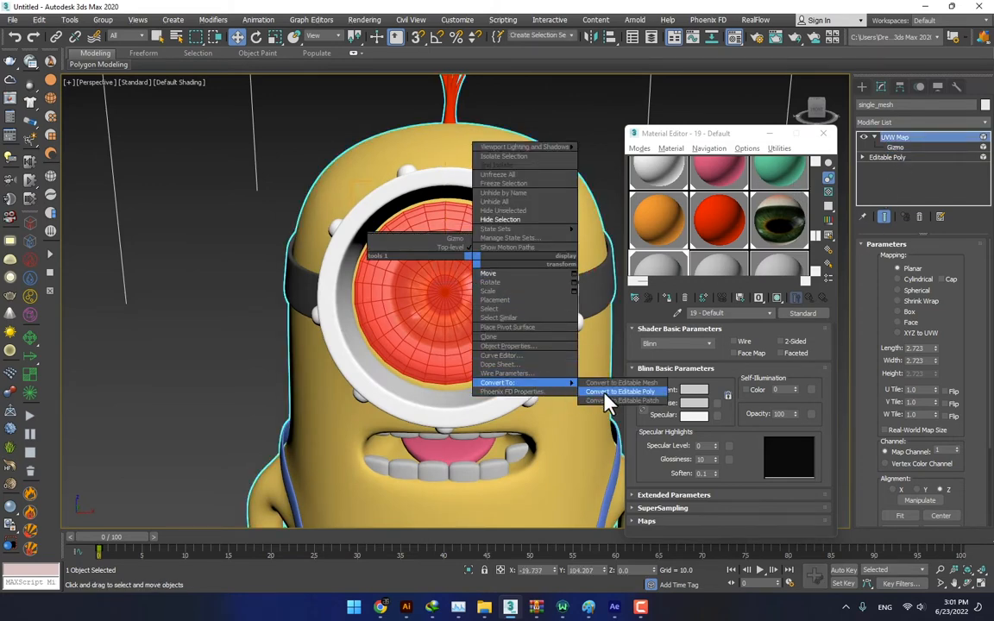
left_click(597, 389)
scroll(574, 354, "down", 5)
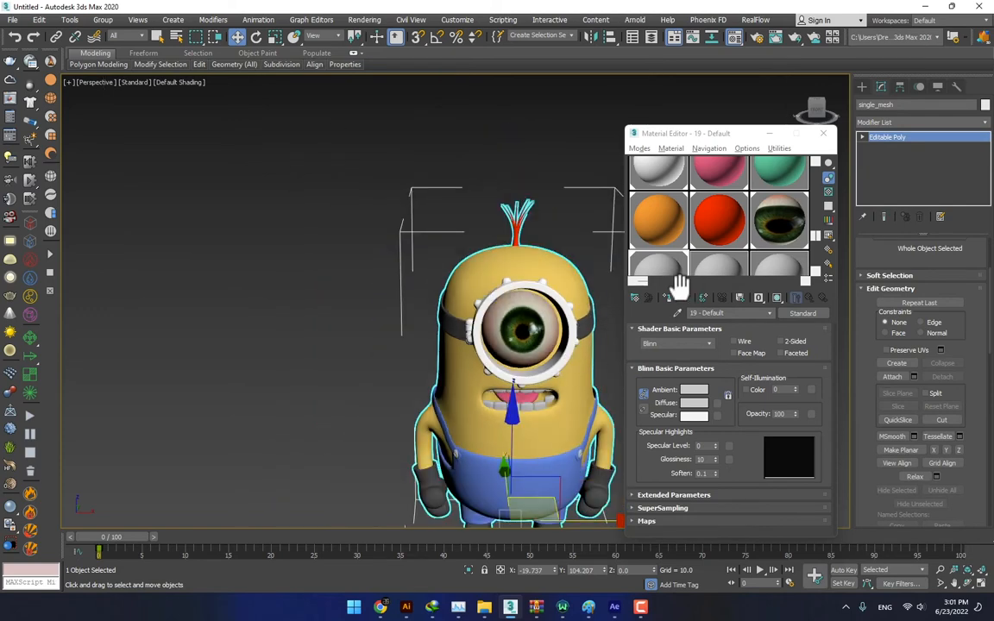
- Unhide all elements of single_mesh so the goggle lens is restored, and leave element editing
key("1")
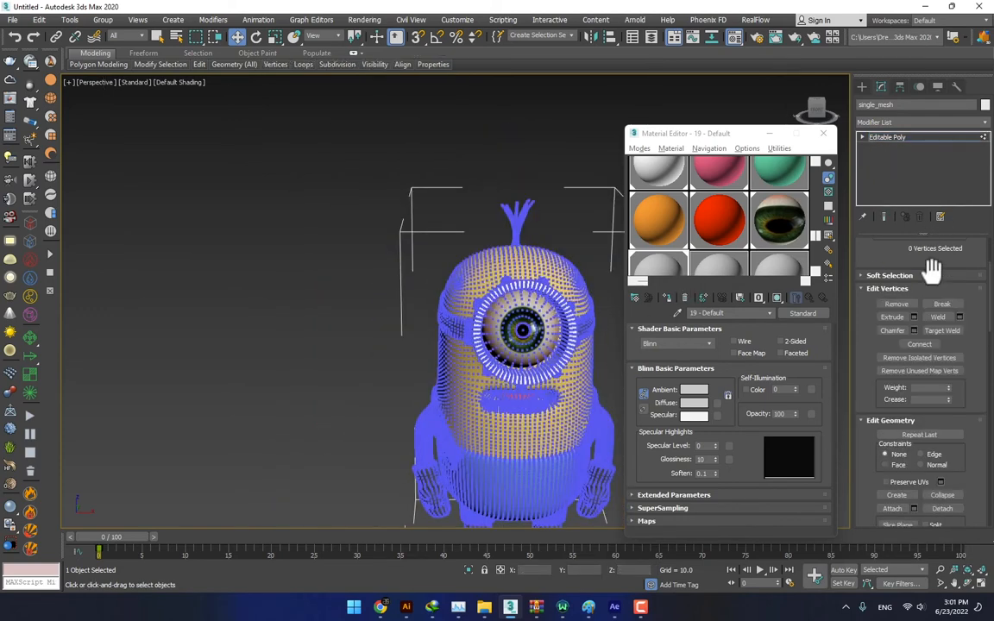
left_click(862, 137)
left_click(886, 187)
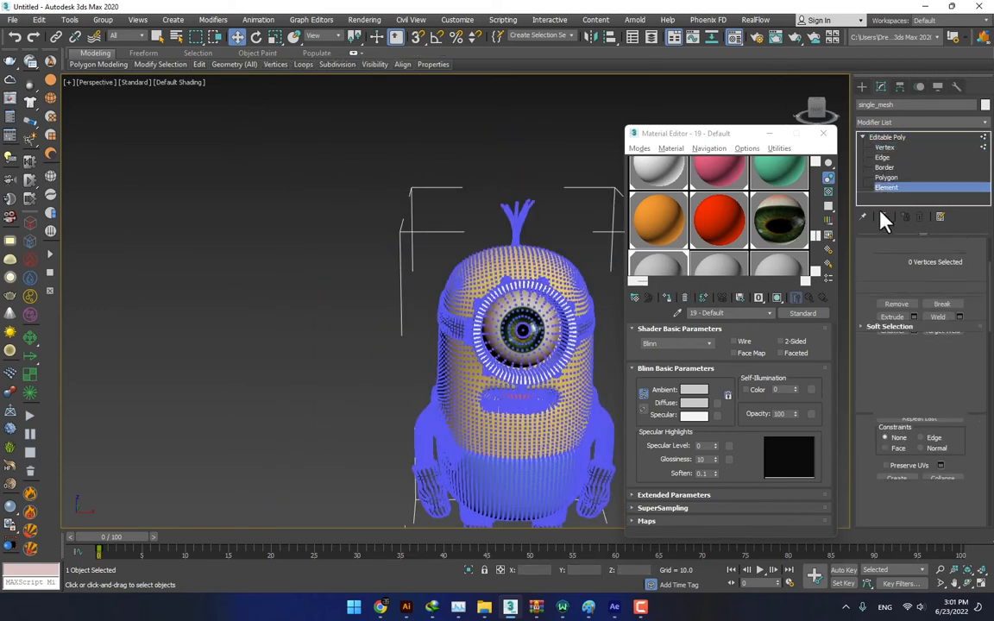
left_click(524, 353)
left_click_drag(970, 416, 970, 252)
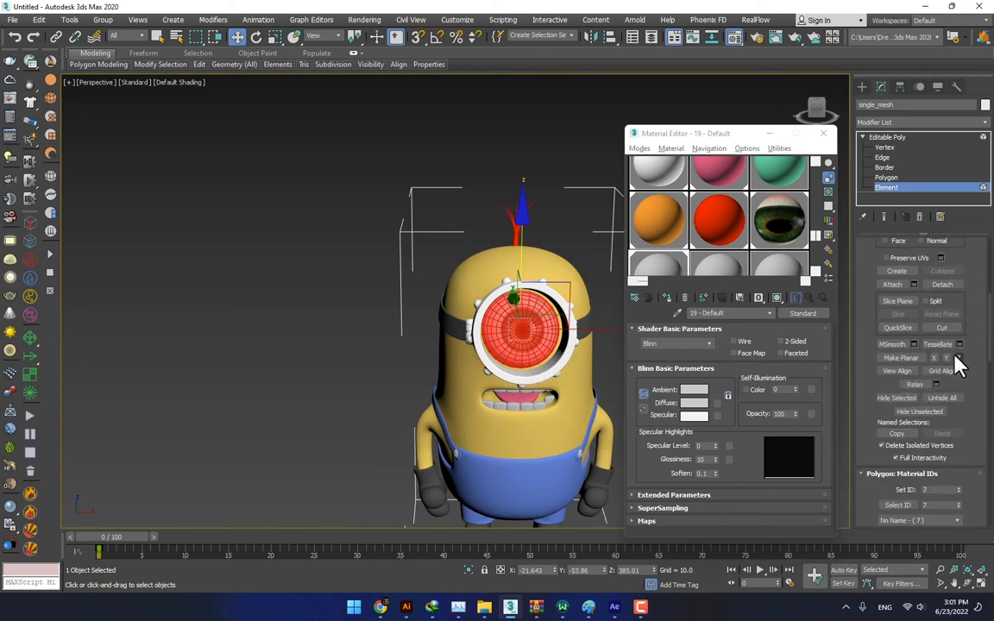
key("alt+h")
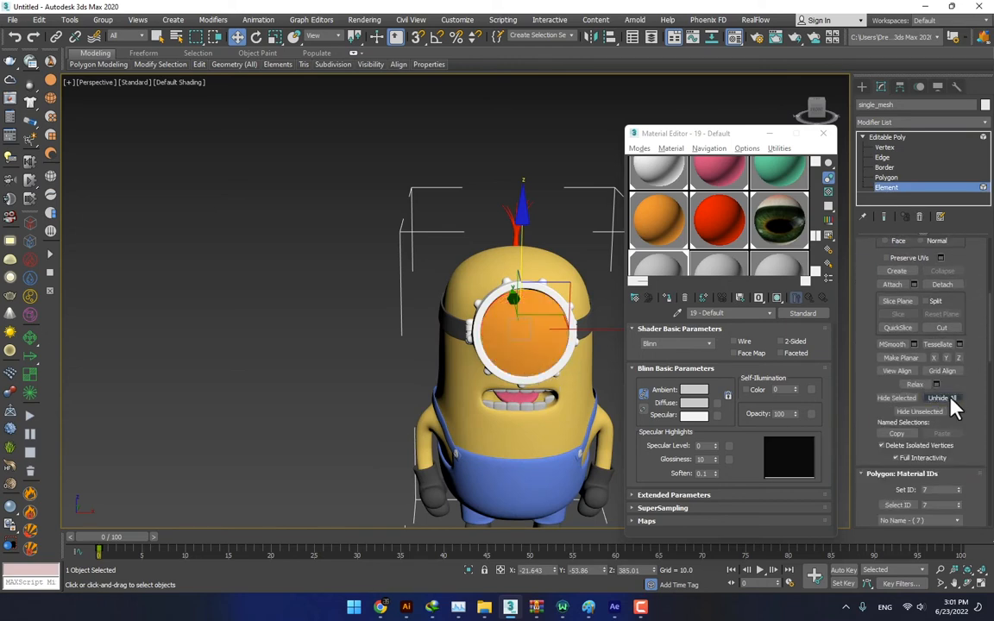
left_click(942, 185)
- Export the selected minion as an OBJ with the gw::OBJ-Exporter type, overwriting Minion.obj on the Desktop
left_click(13, 19)
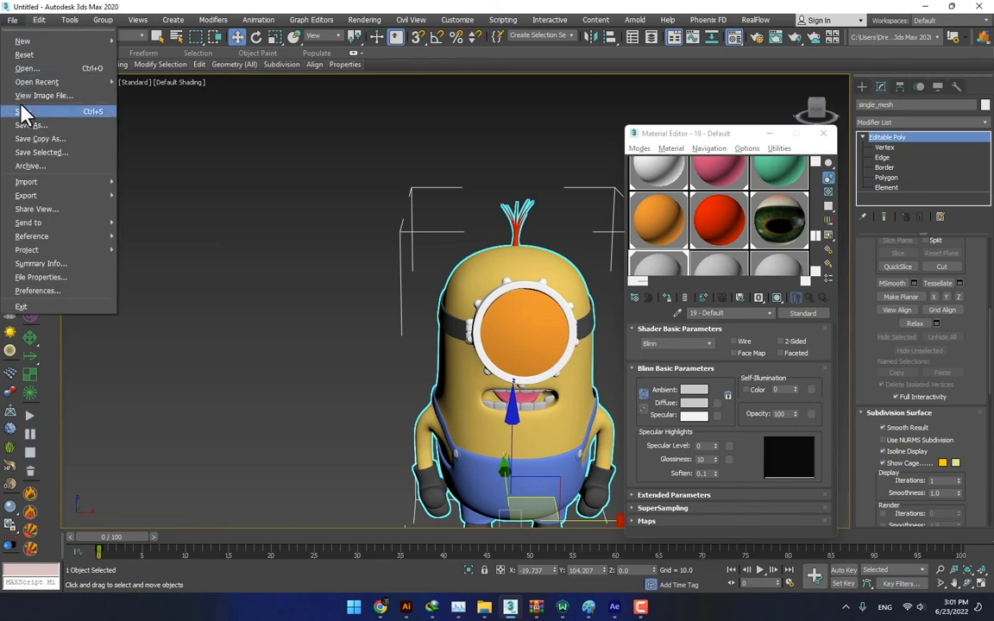
mouse_move(44, 195)
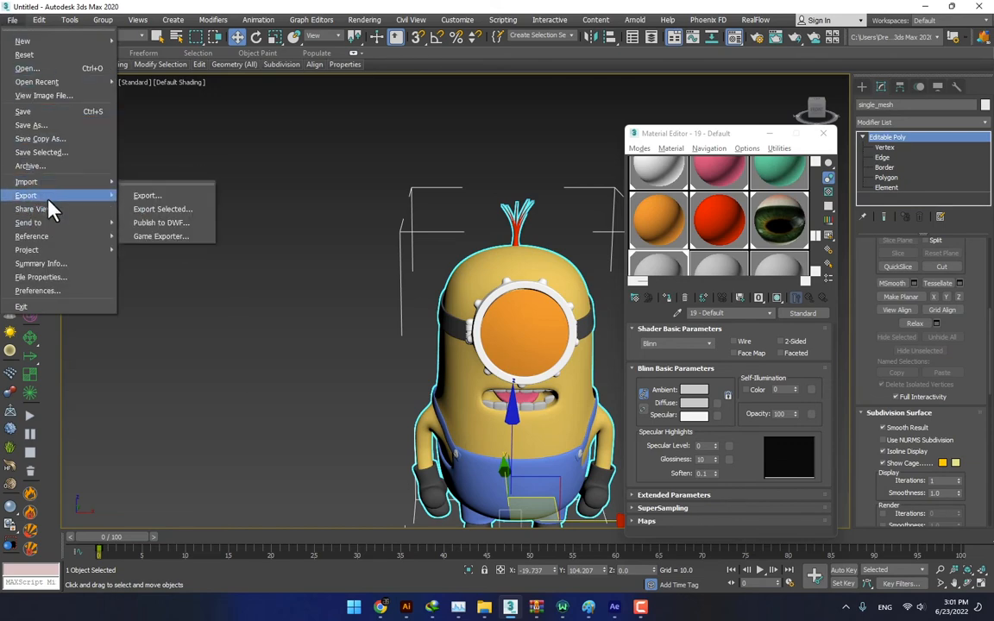
left_click(160, 210)
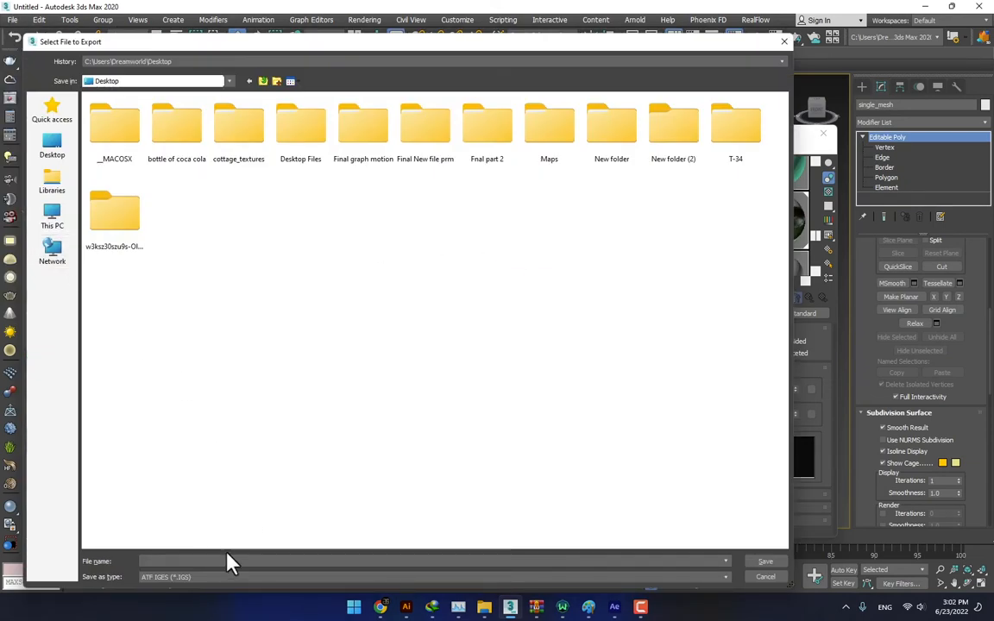
left_click(216, 576)
left_click(182, 507)
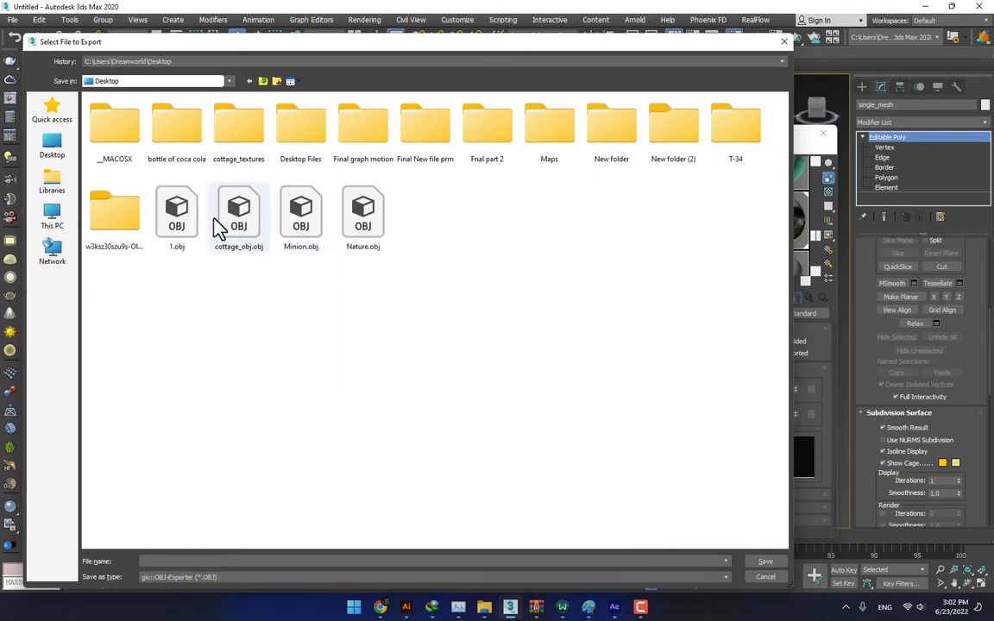
double_click(302, 233)
left_click(551, 350)
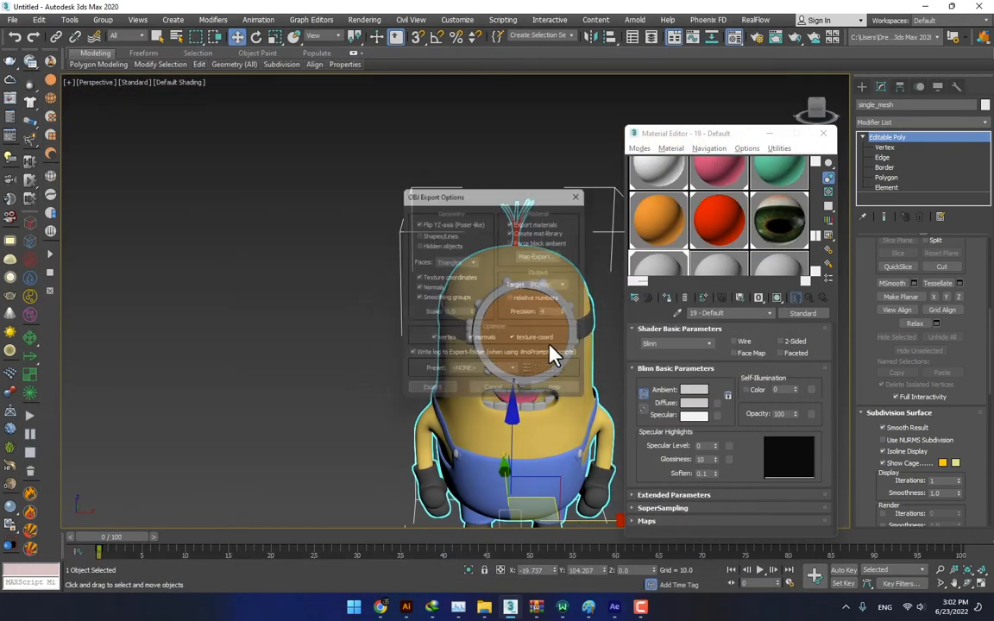
left_click(424, 379)
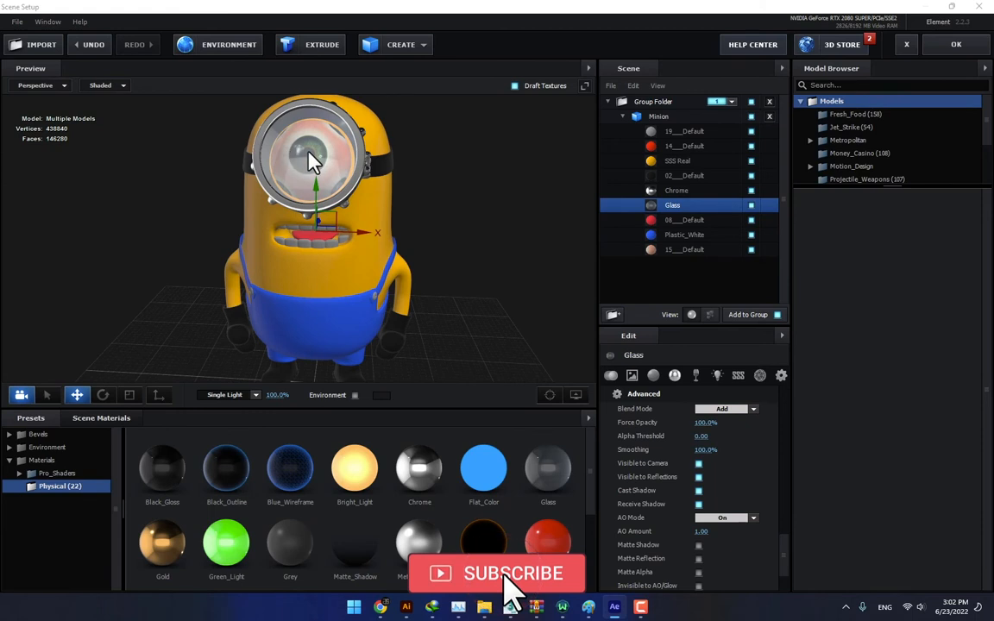
- In Element 3D's Scene Setup in After Effects, apply the Plastic_Matte preset to the minion's 02___Default material
left_click_drag(433, 204, 421, 204)
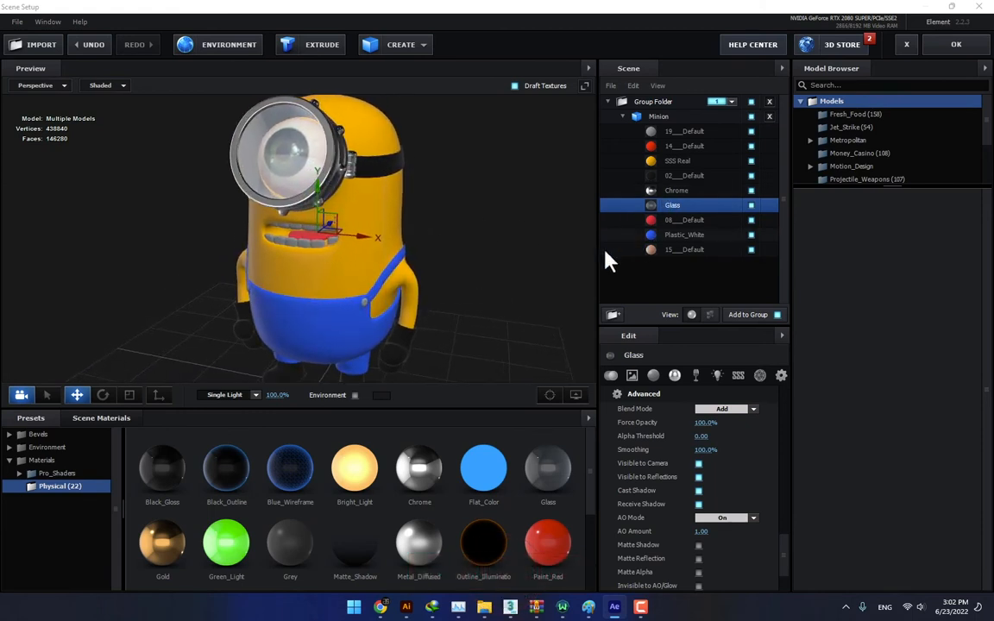
left_click(734, 177)
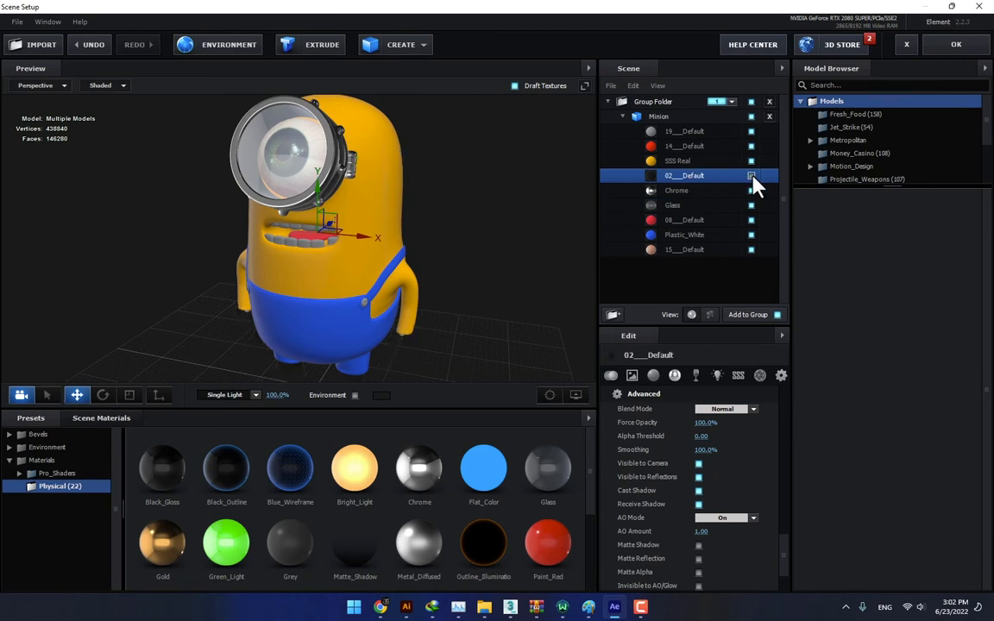
scroll(295, 480, "down", 4)
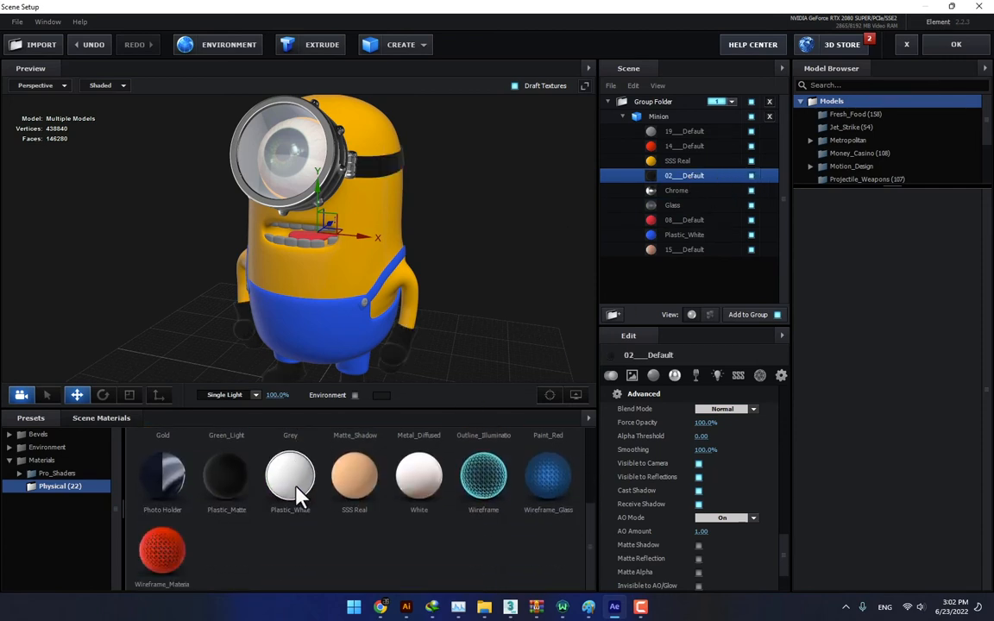
left_click_drag(239, 479, 688, 182)
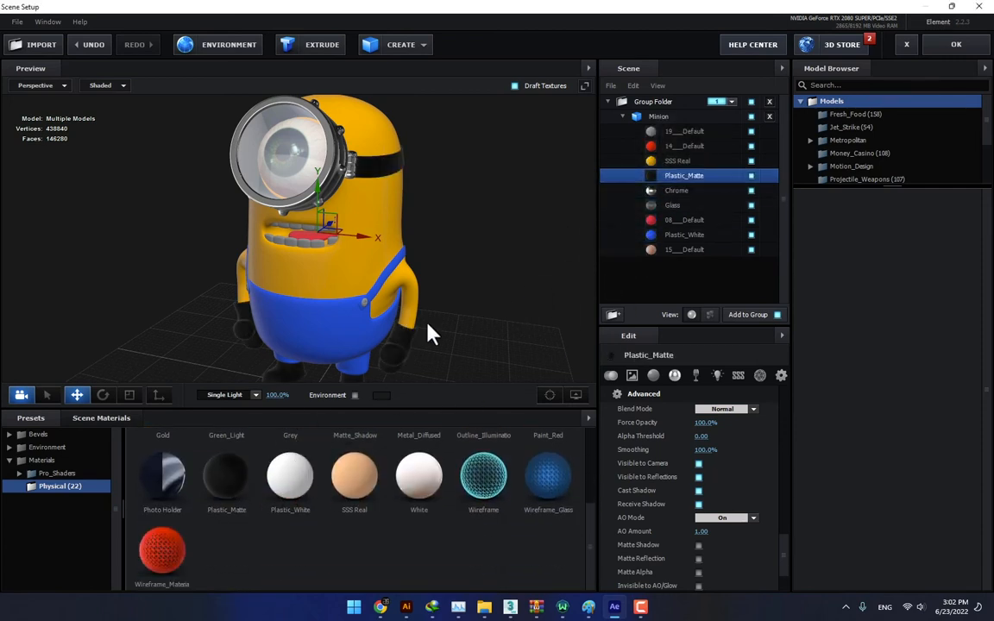
left_click_drag(428, 332, 448, 342)
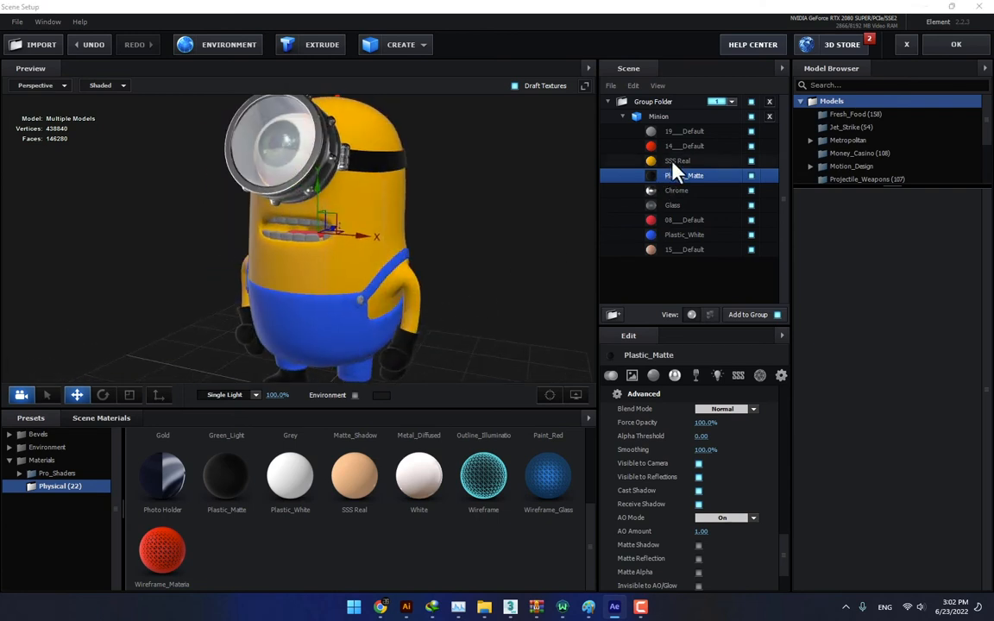
- Apply the White preset to the minion's 19___Default material
left_click(718, 132)
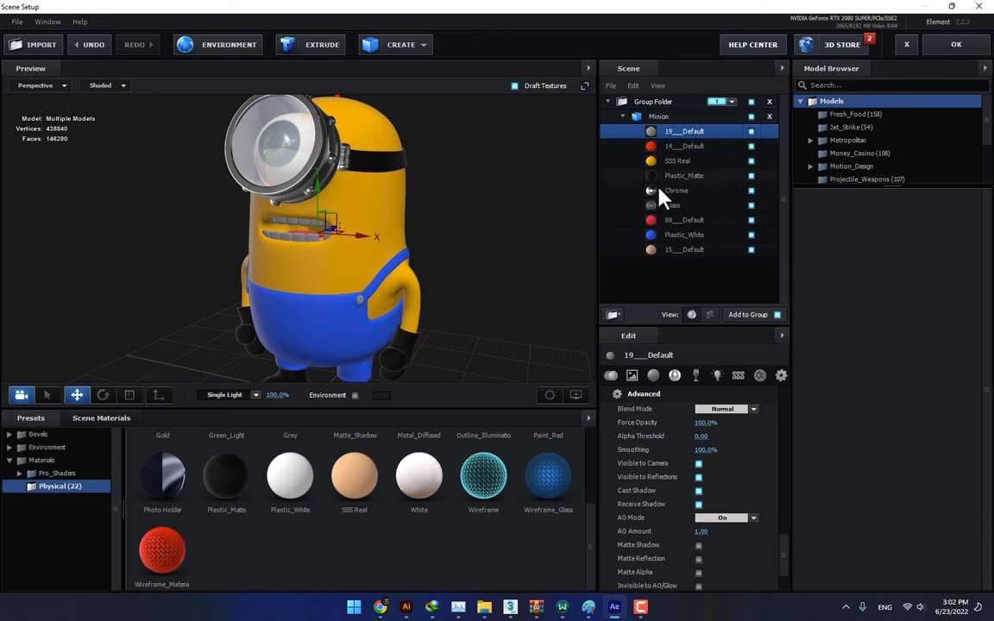
left_click_drag(411, 483, 638, 131)
left_click_drag(503, 321, 477, 338)
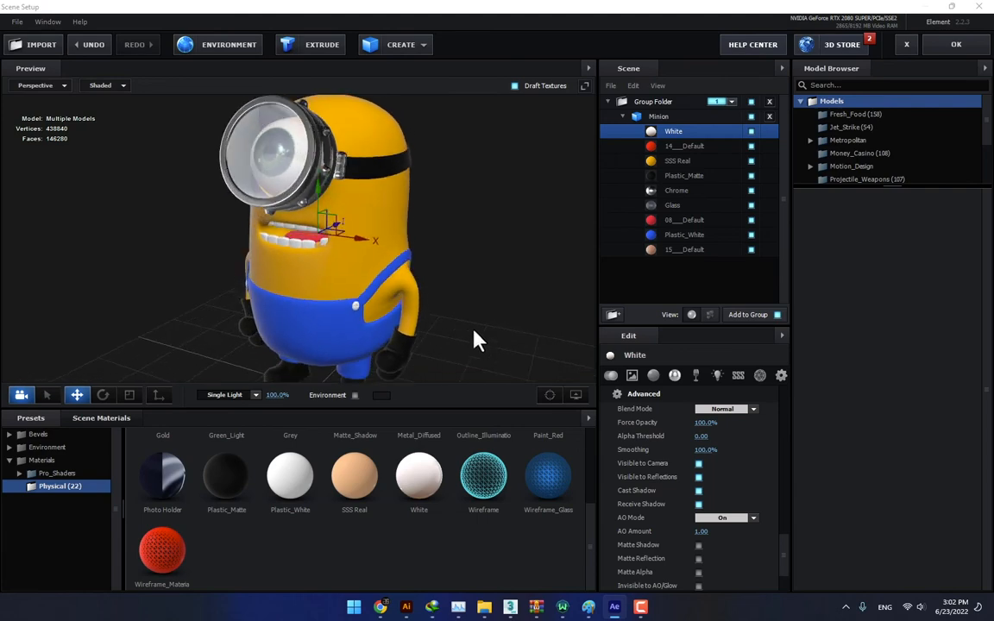
- Set the environment texture to Basic_2K_10.dds and make the preview area taller
left_click(223, 54)
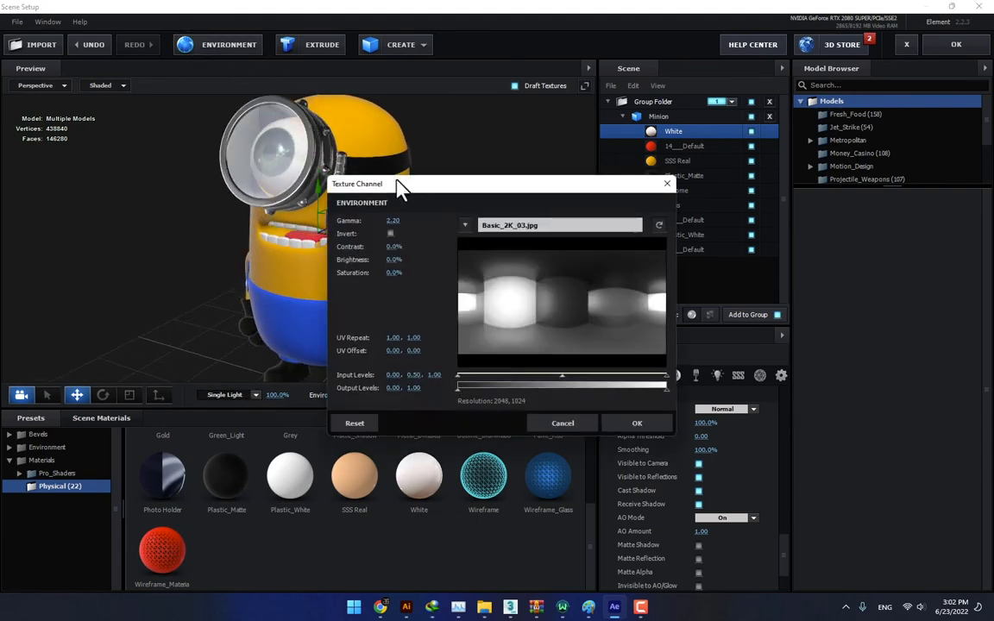
left_click(508, 228)
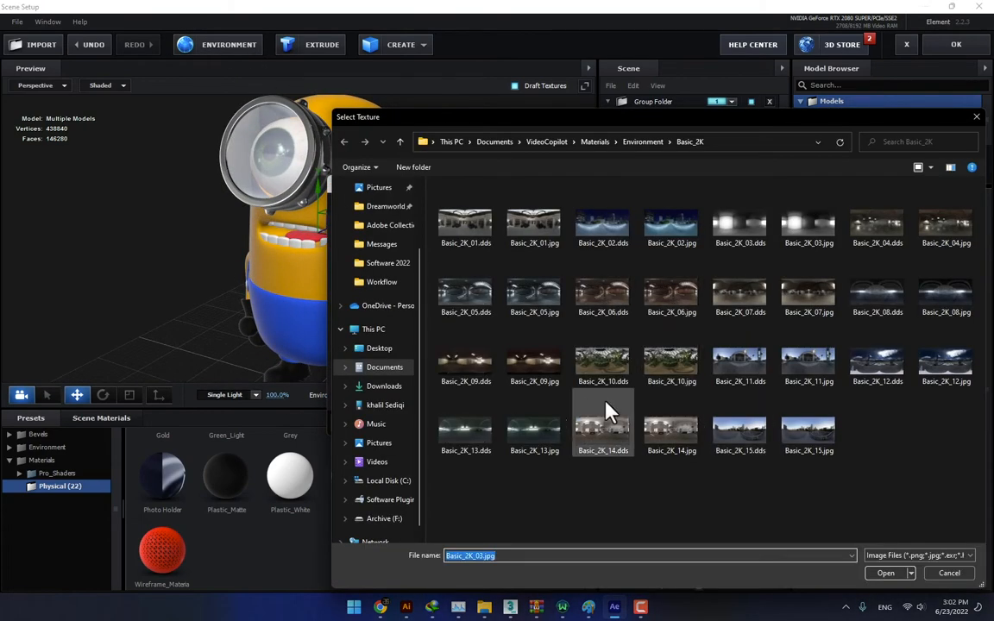
double_click(610, 371)
left_click(635, 423)
left_click_drag(552, 354, 461, 342)
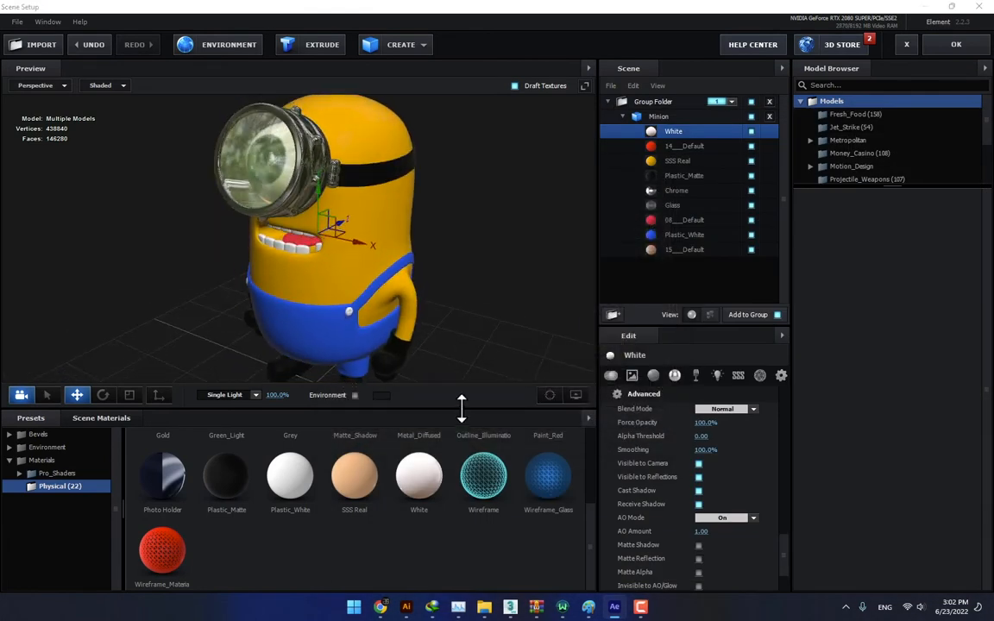
left_click_drag(462, 409, 463, 469)
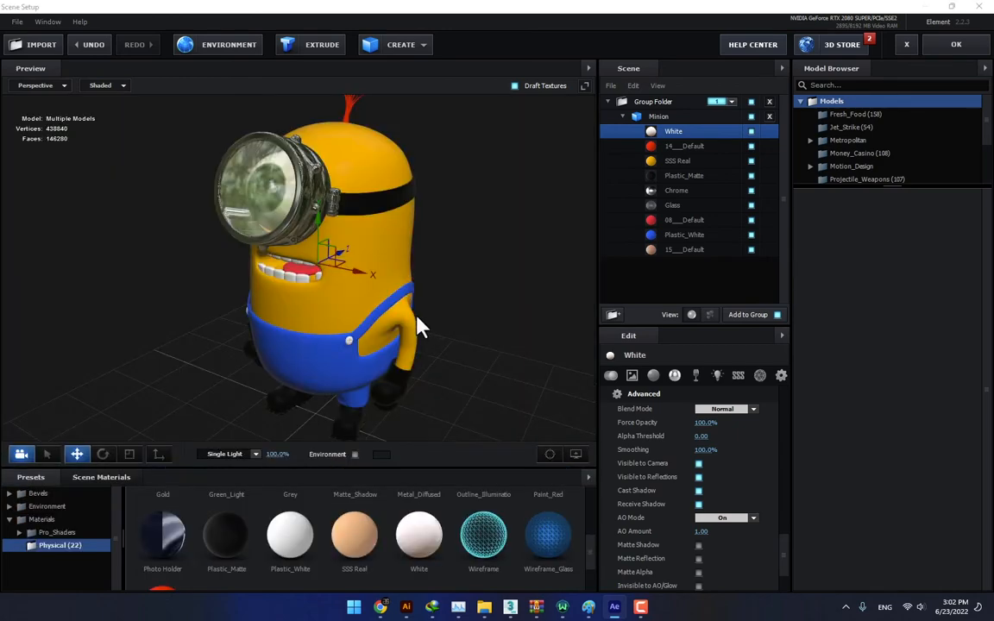
left_click_drag(416, 326, 326, 88)
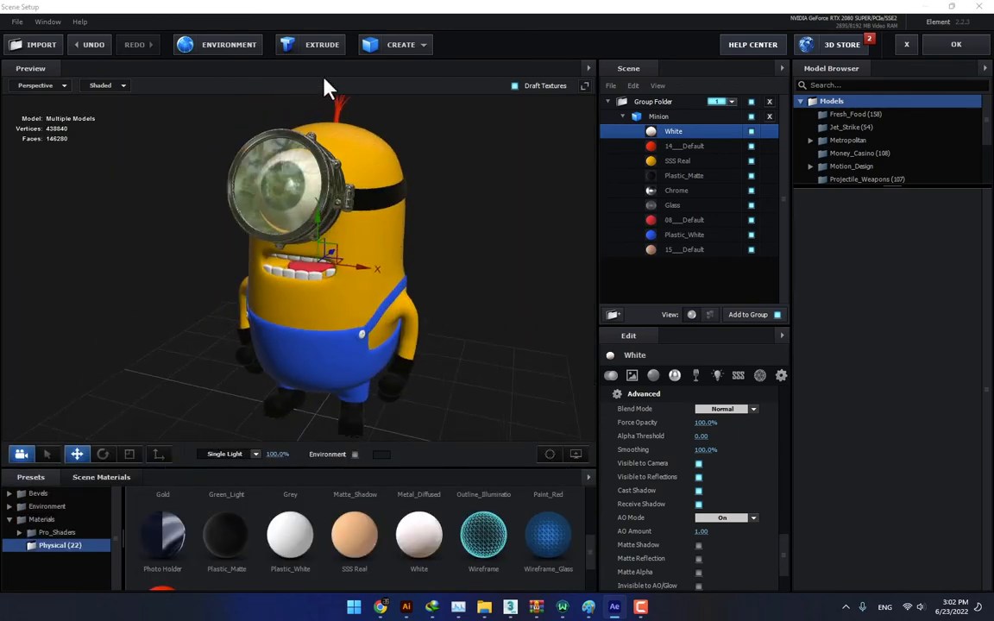
- Try Basic_2K_15.jpg and Basic_2K_14.dds as the environment texture, and return to Basic_2K_10.dds
left_click(232, 50)
left_click(648, 318)
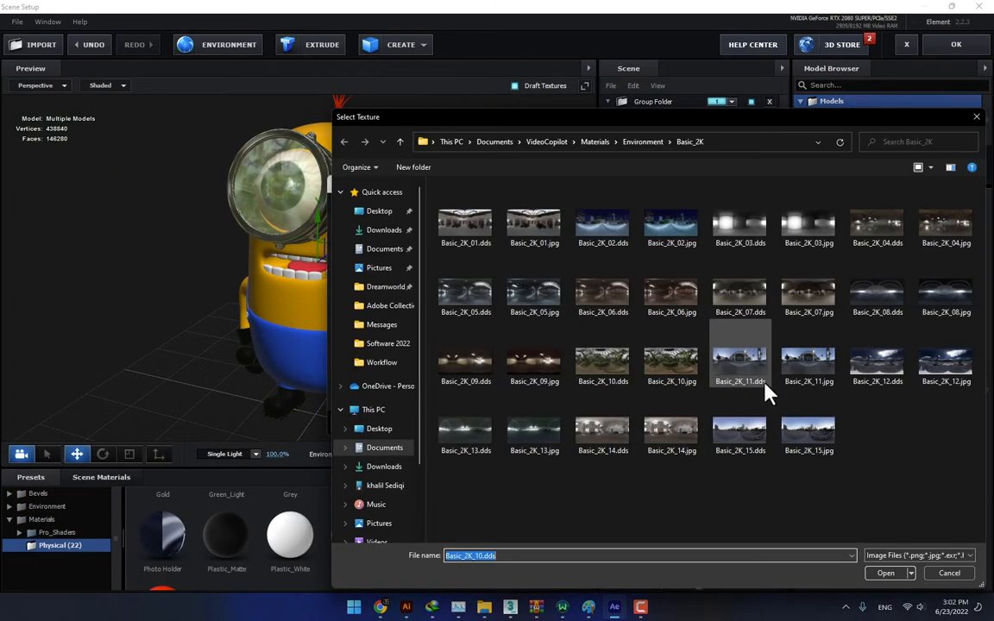
double_click(806, 434)
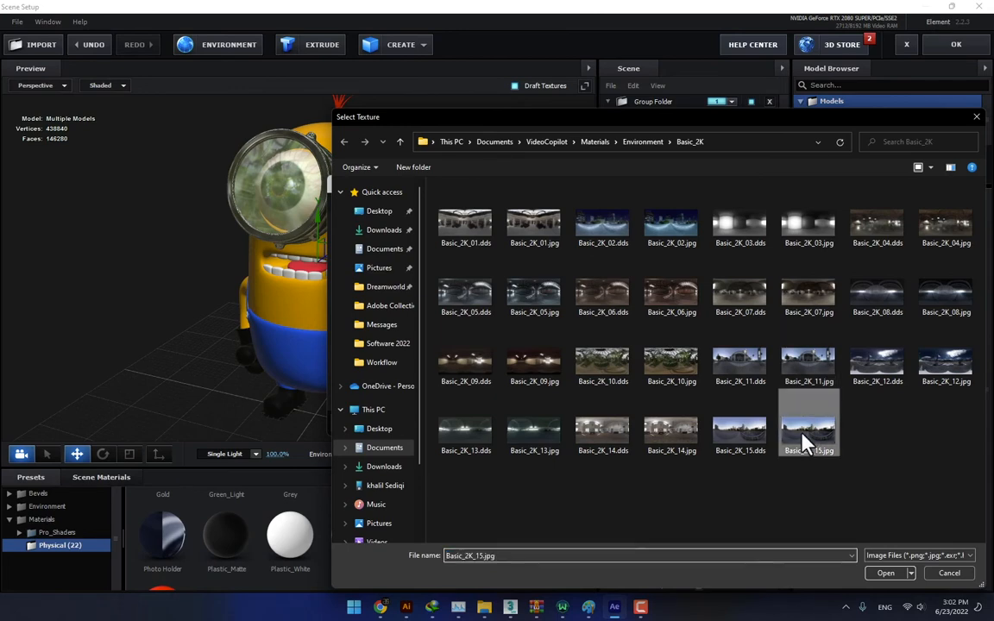
left_click(576, 228)
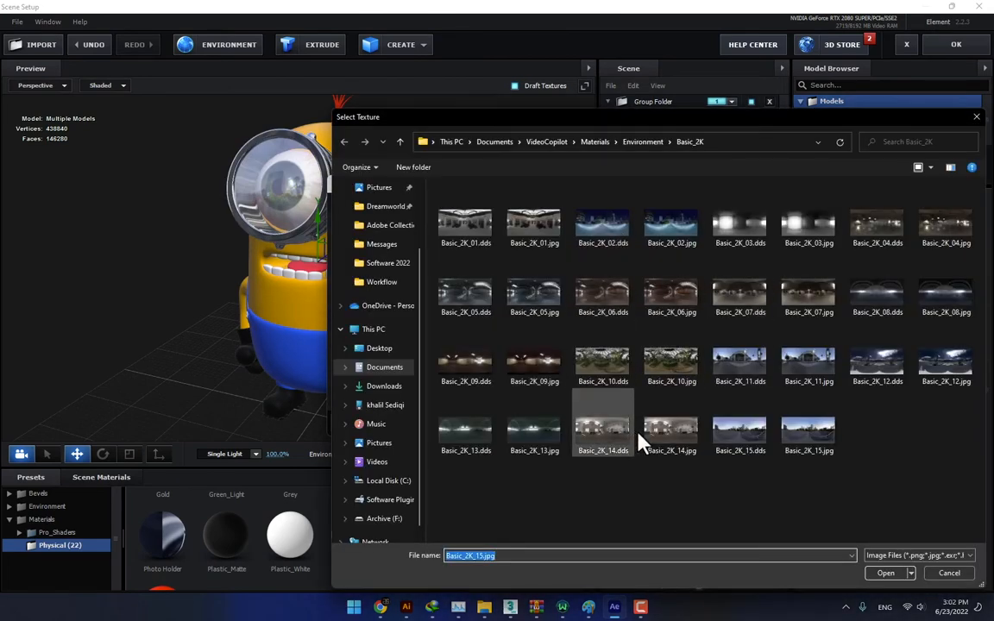
left_click(609, 438)
double_click(611, 440)
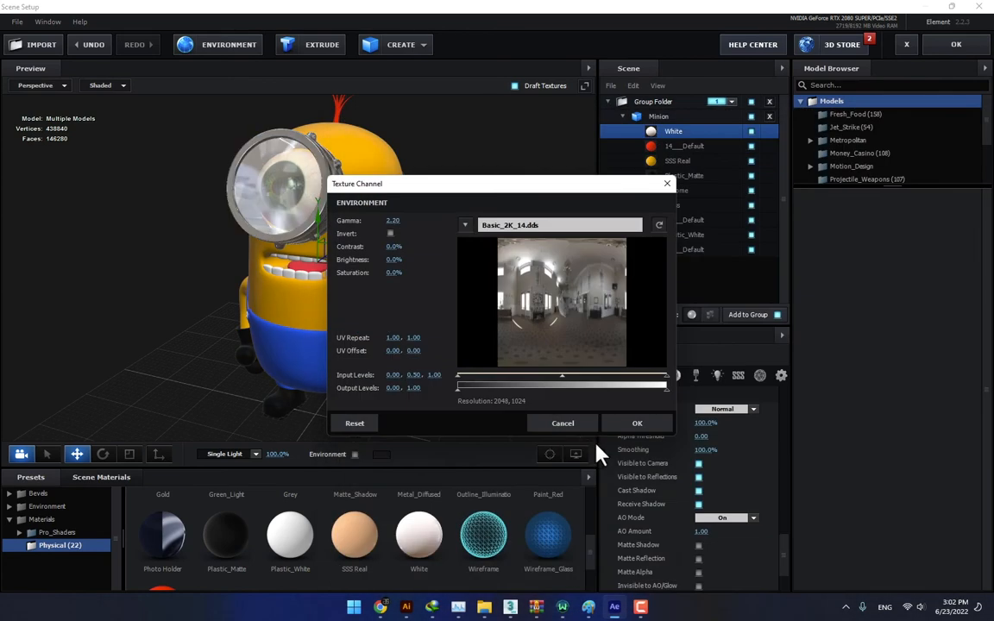
left_click(562, 228)
left_click(604, 367)
double_click(604, 367)
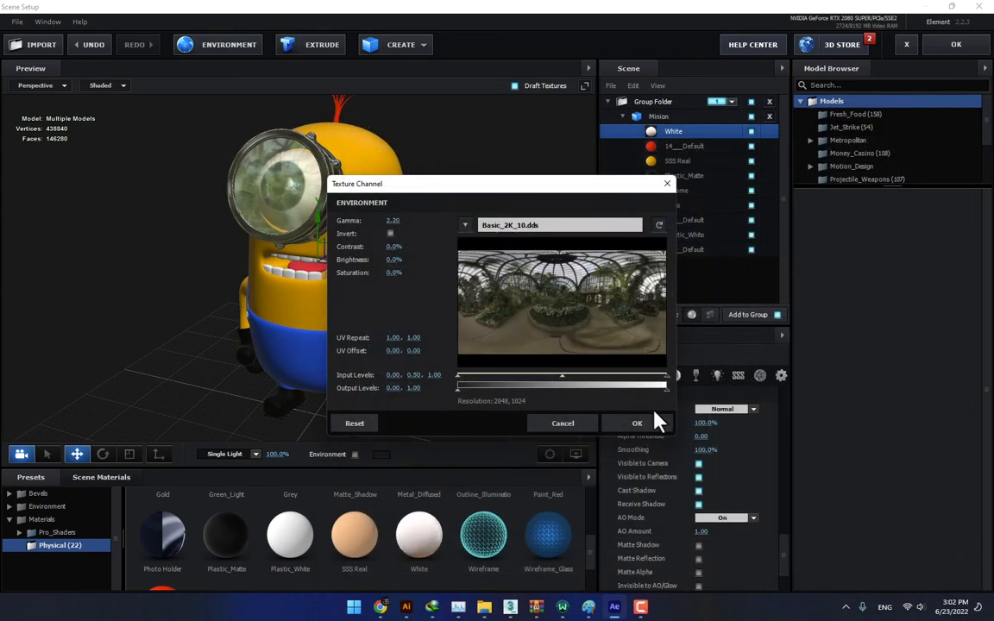
left_click(656, 418)
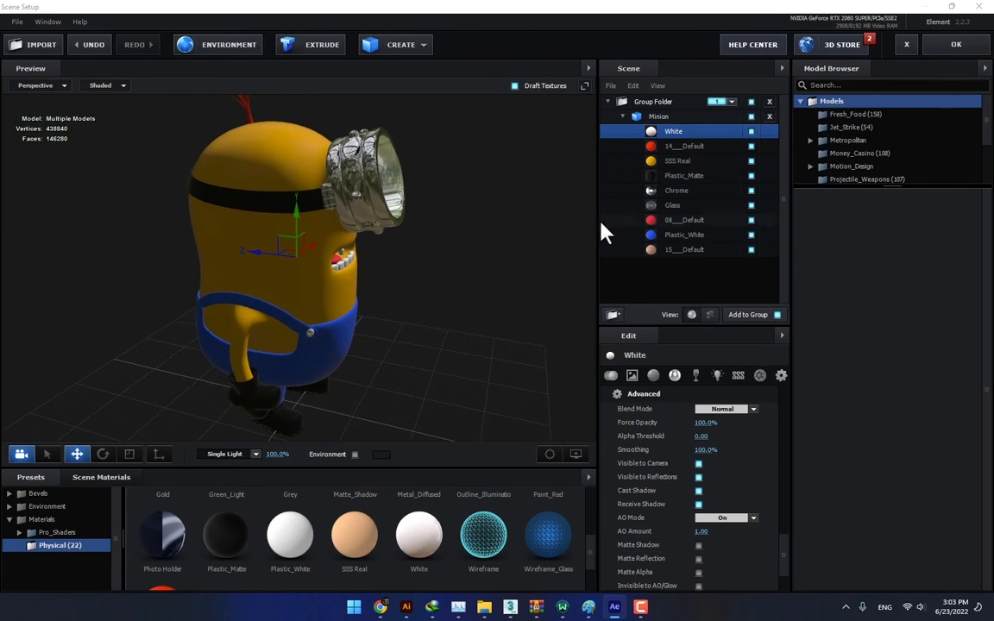
- Widen the preview area of the Scene Setup to show the minion larger
left_click_drag(594, 220, 648, 234)
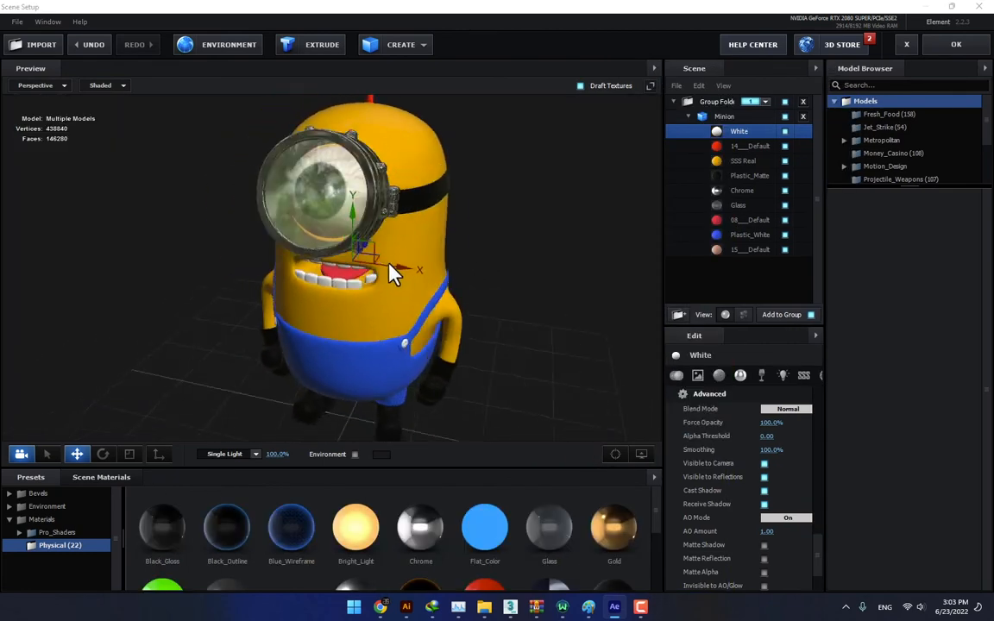
left_click_drag(389, 263, 477, 300)
scroll(404, 274, "down", 3)
- Try the Cinema and Stylized lighting presets on the minion preview
left_click(255, 454)
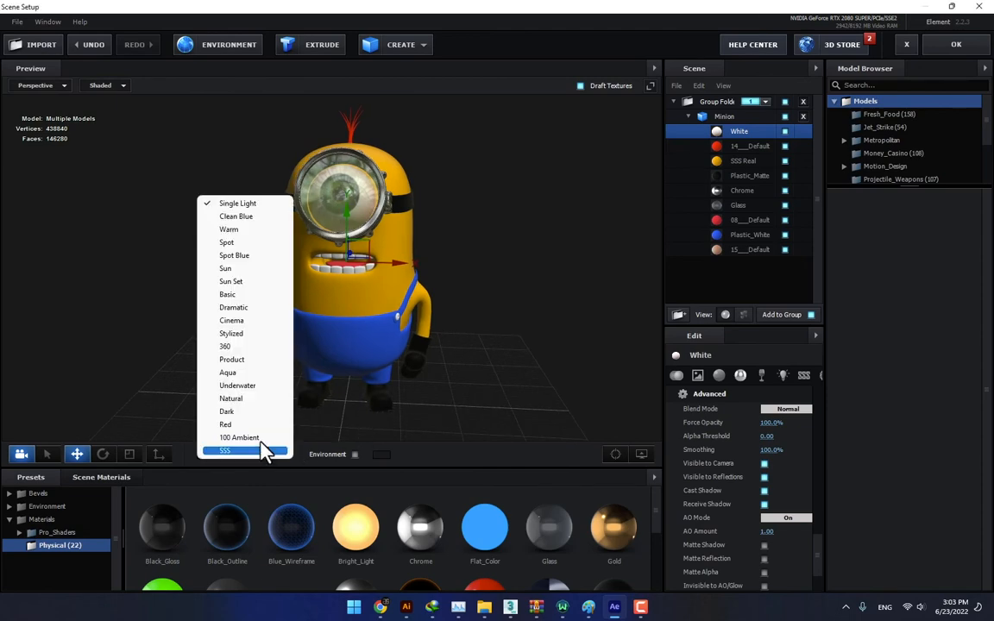
left_click(234, 331)
left_click_drag(454, 335, 477, 333)
left_click(255, 454)
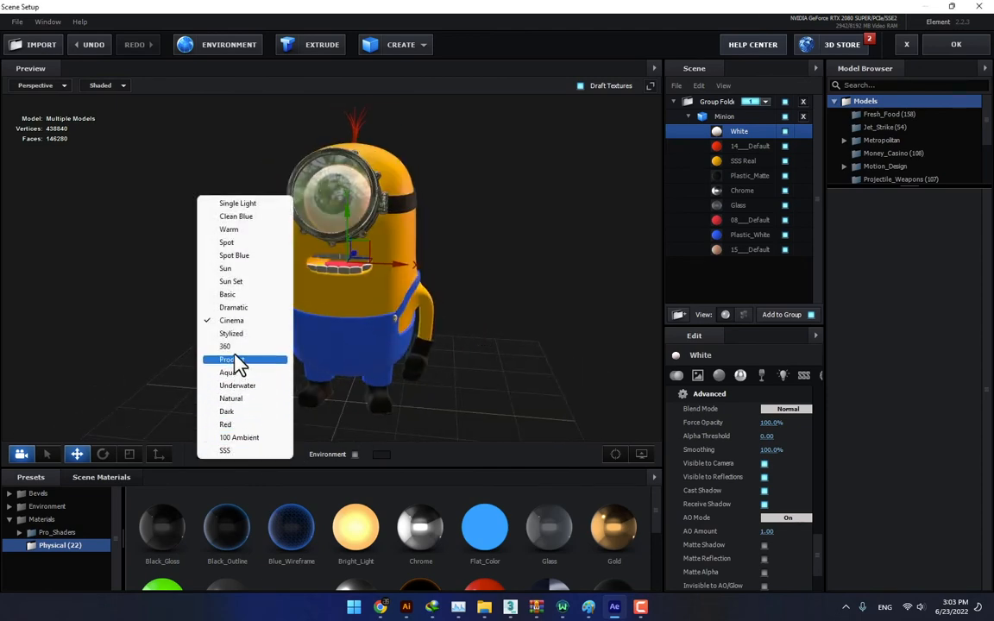
left_click(242, 335)
- Set the preview lighting to the 360 preset and inspect the minion from the side
left_click(252, 454)
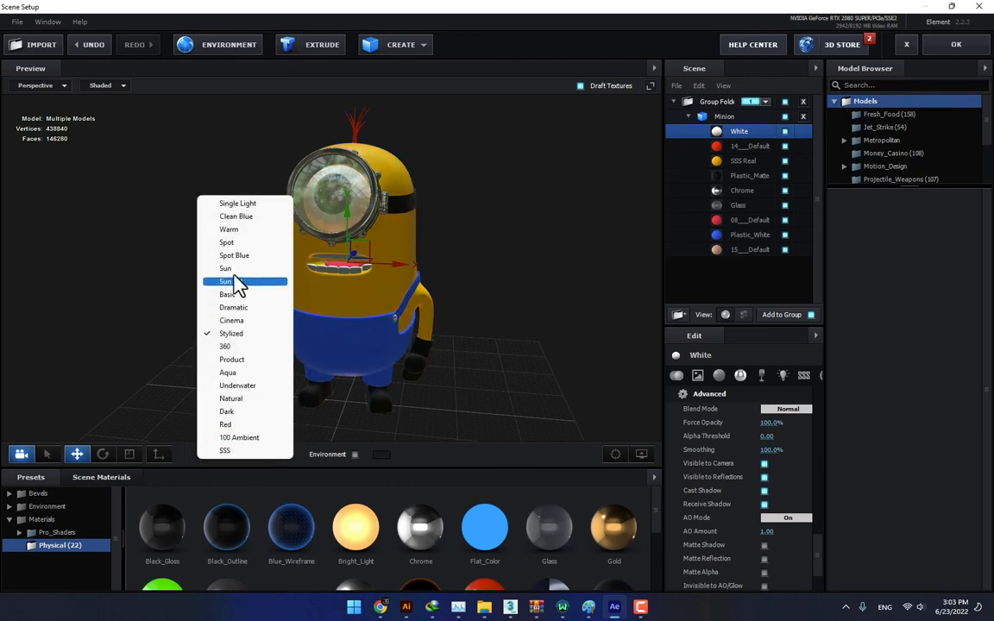
left_click(231, 346)
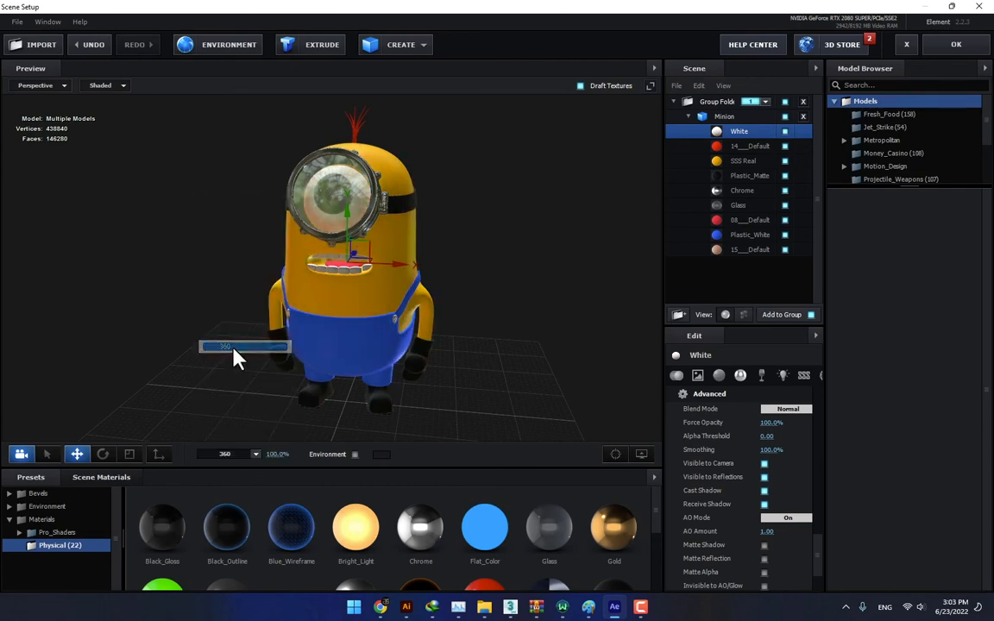
left_click_drag(233, 349, 509, 330)
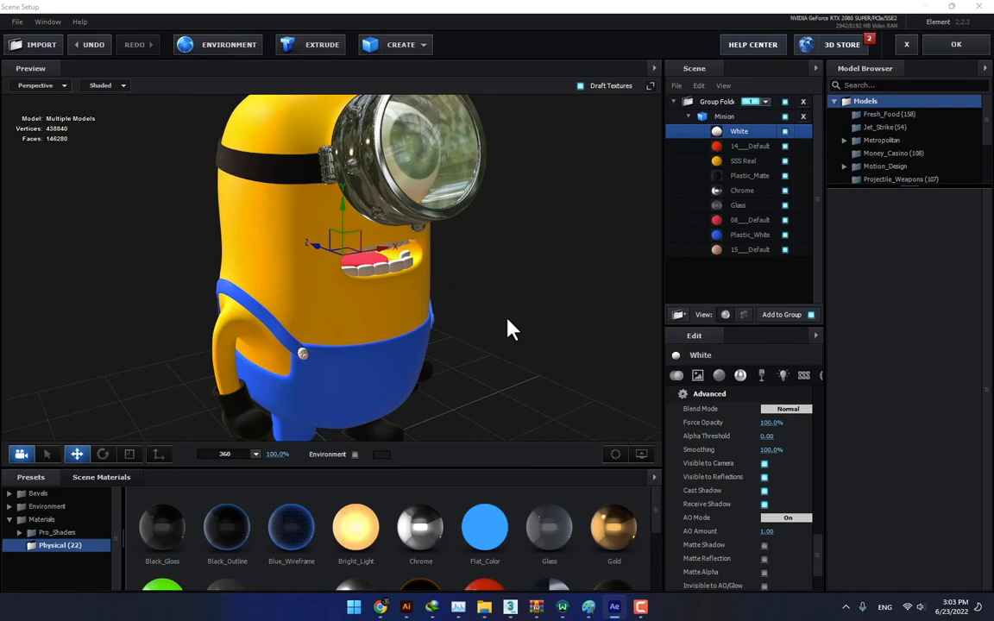